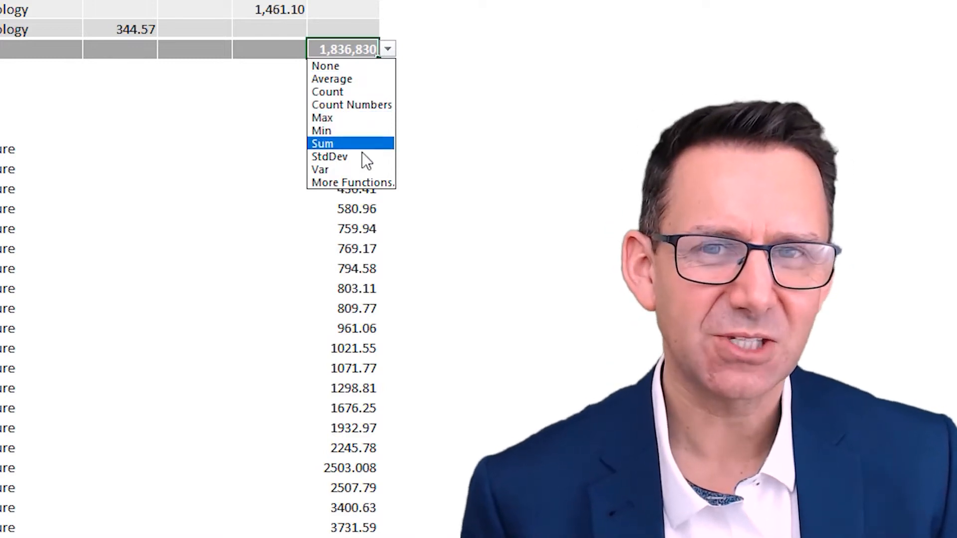
# Look through the additional functions offered for the 2024 column's total and close the list without choosing one
pyautogui.click(345, 183)
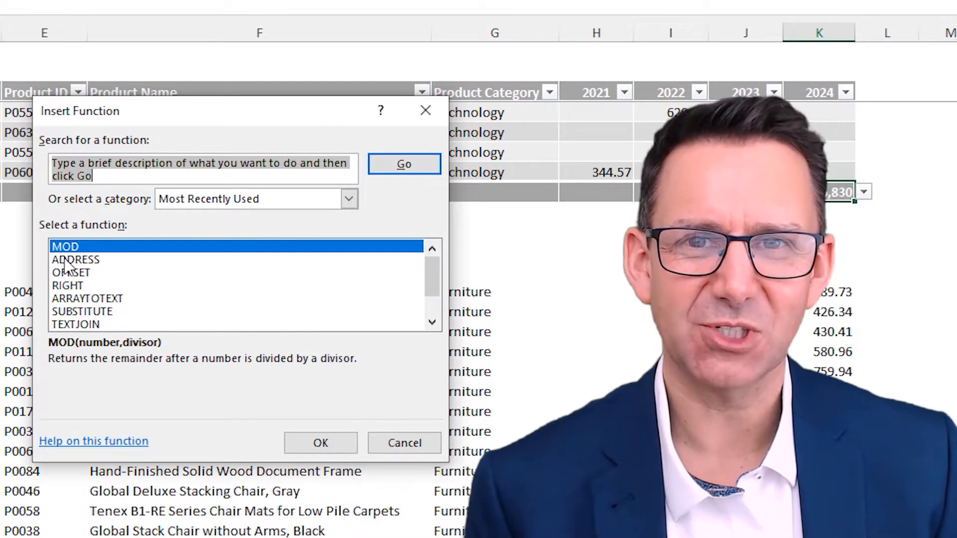
pyautogui.scroll(-1, 173, 322)
pyautogui.scroll(1, 172, 314)
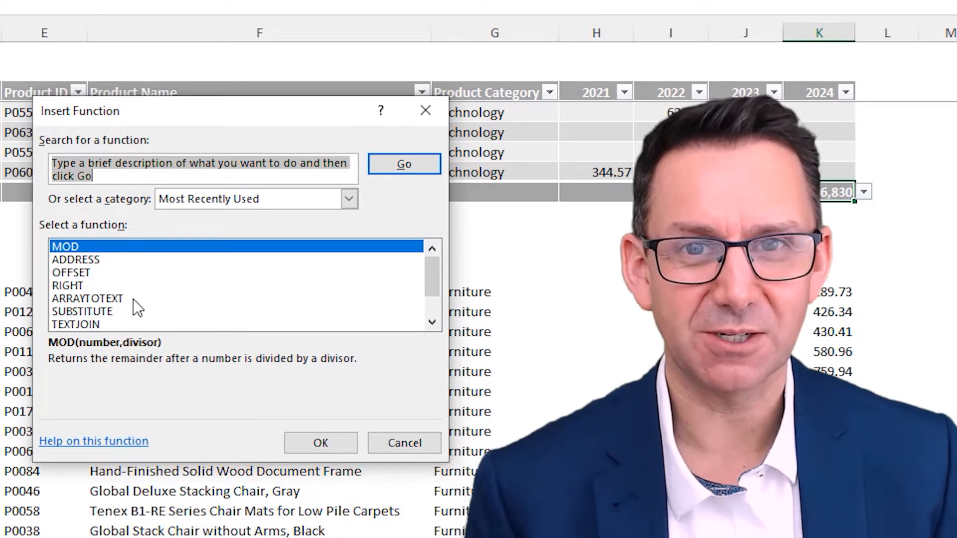
pyautogui.click(413, 446)
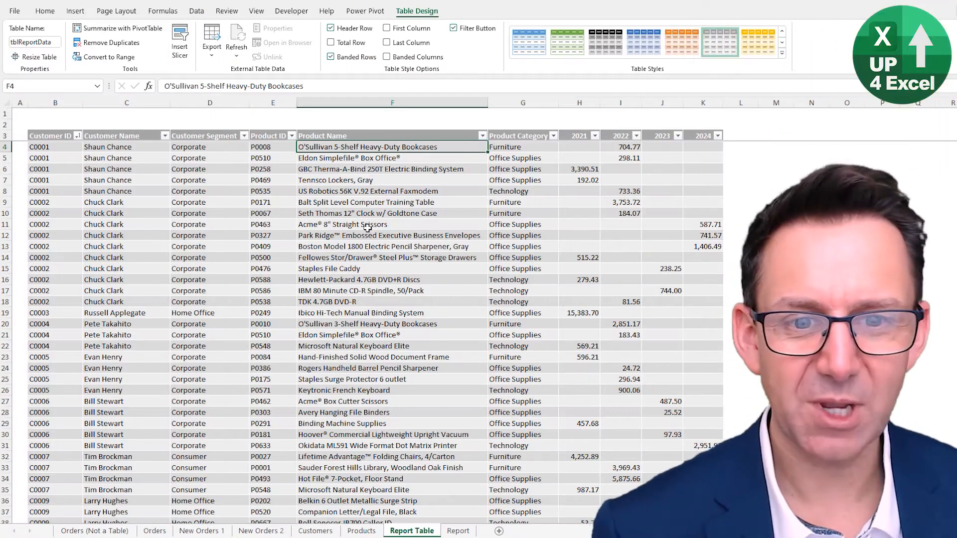
# Turn on the total row for the report table and select the 2024 total at the table's end
pyautogui.click(368, 225)
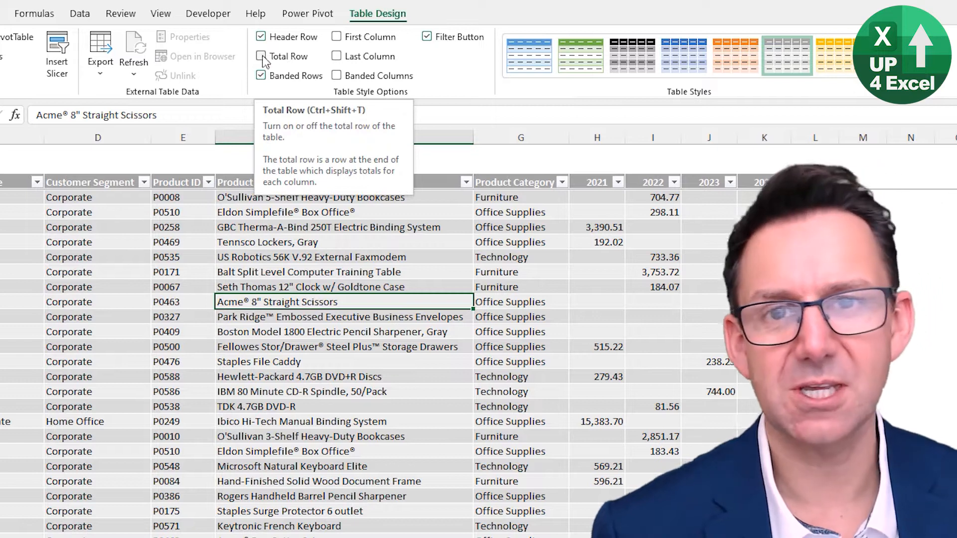
pyautogui.click(260, 57)
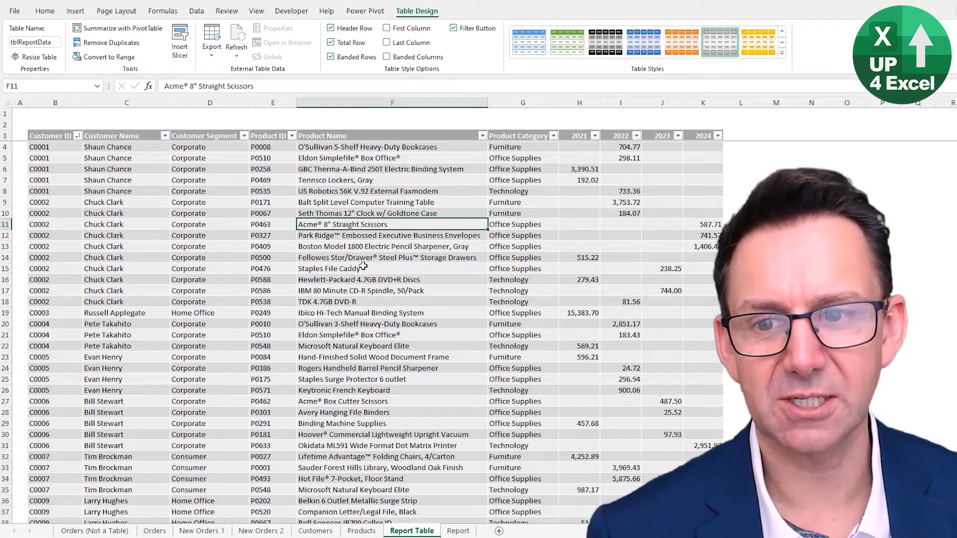
pyautogui.hotkey('ctrl', 'Down')
pyautogui.hotkey('ctrl', 'Down')
pyautogui.hotkey('ctrl', 'Down')
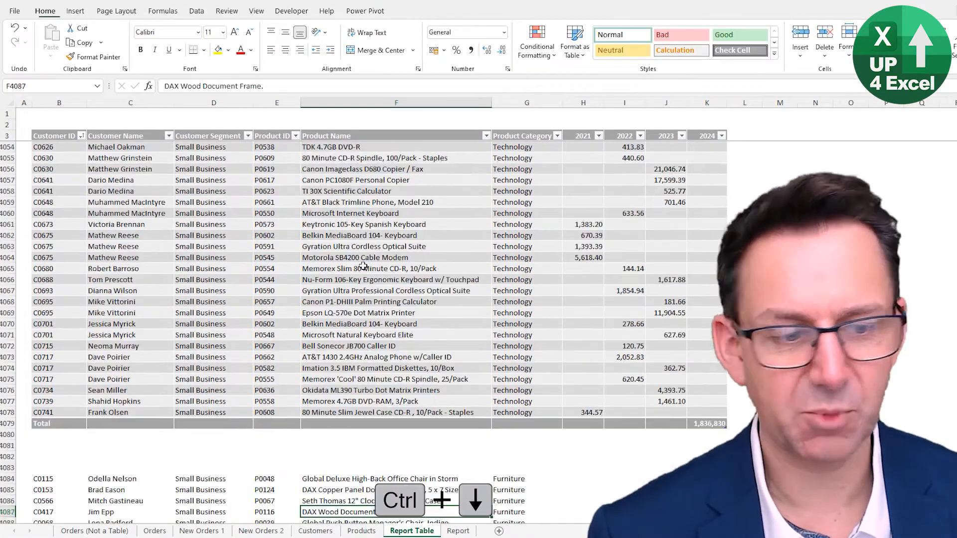
pyautogui.hotkey('ctrl', 'Down')
pyautogui.scroll(3, 753, 396)
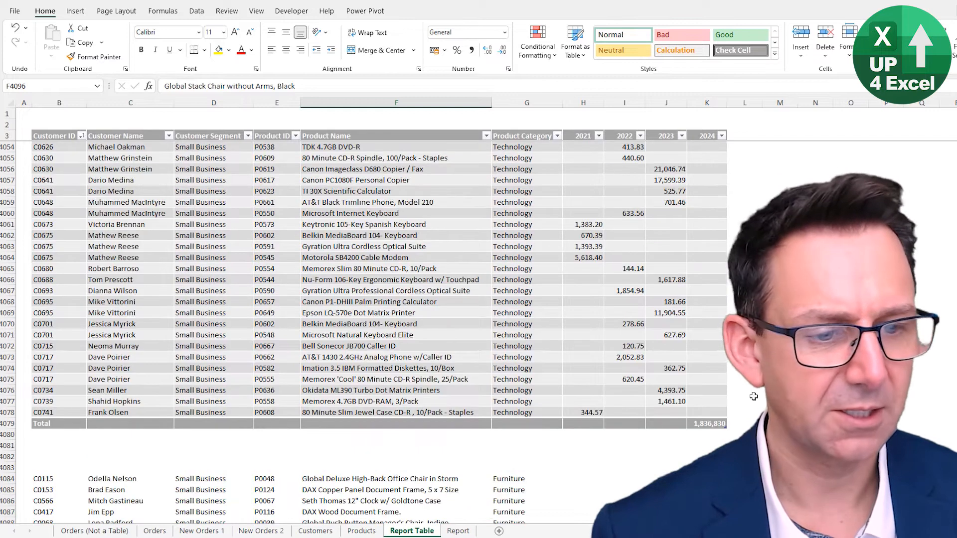
pyautogui.click(701, 426)
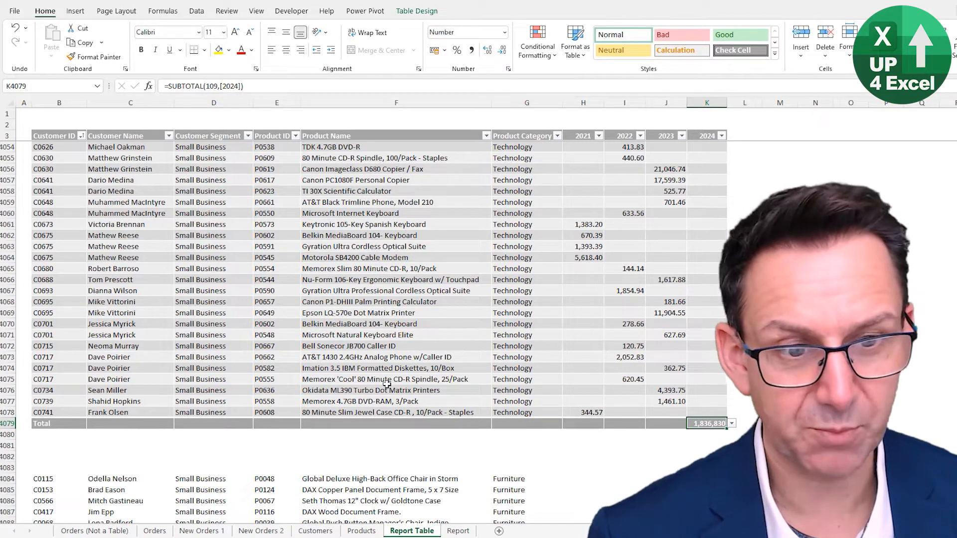
# Examine the summary options for the 2024 total, including the additional functions, and leave without choosing one
pyautogui.click(731, 424)
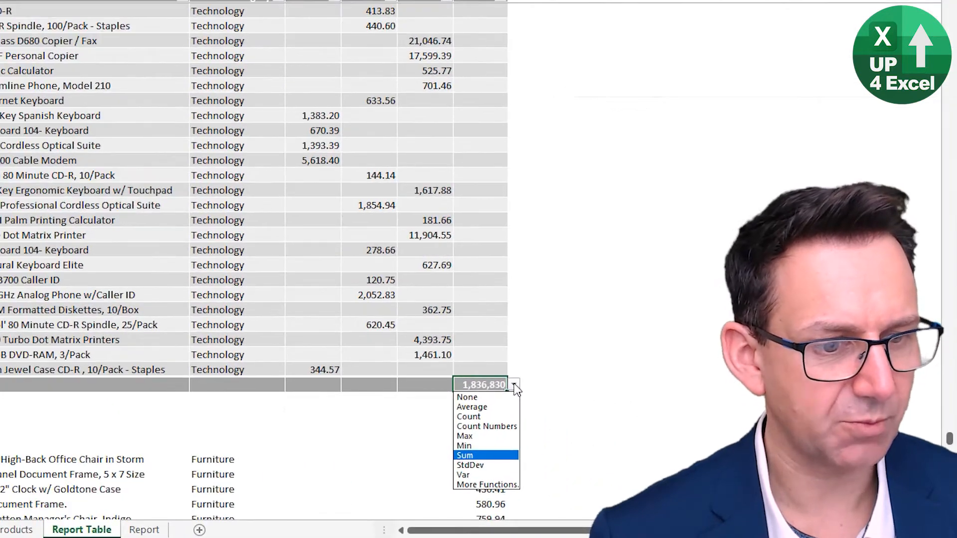
pyautogui.scroll(-7, 514, 388)
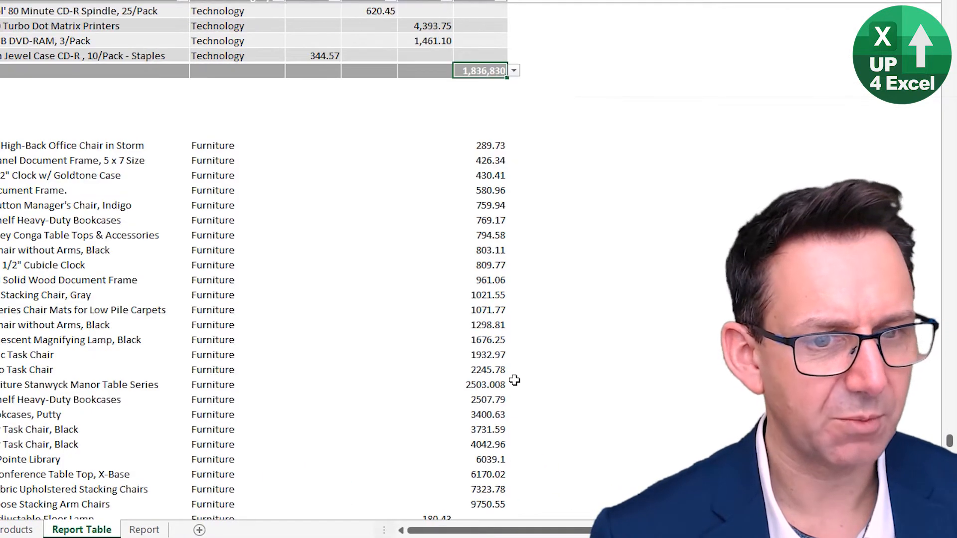
pyautogui.click(514, 71)
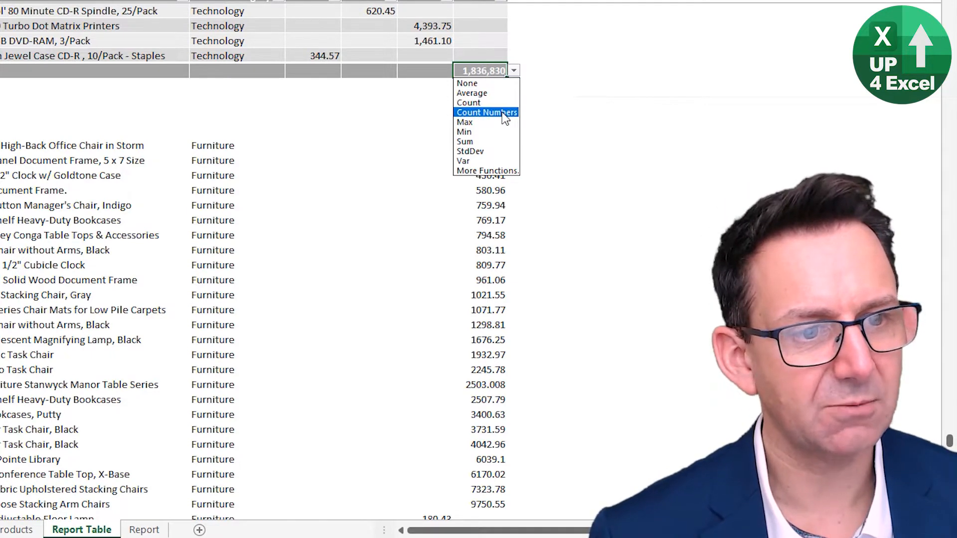
pyautogui.click(484, 171)
pyautogui.scroll(-1, 139, 212)
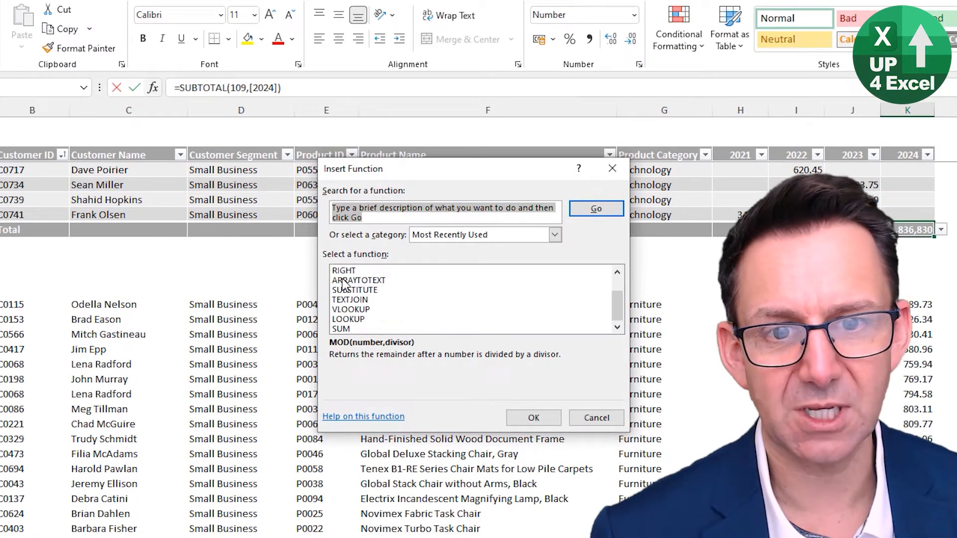
pyautogui.scroll(1, 359, 295)
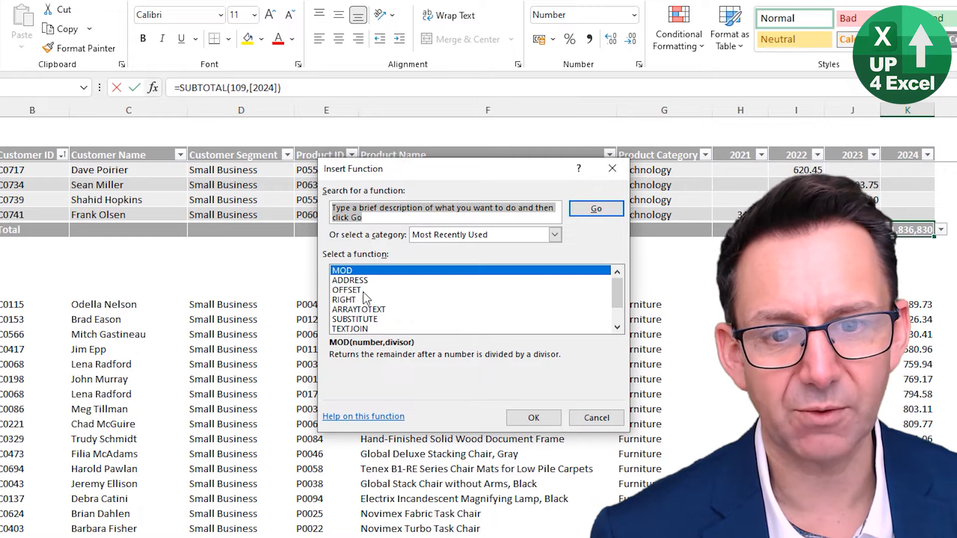
pyautogui.click(584, 419)
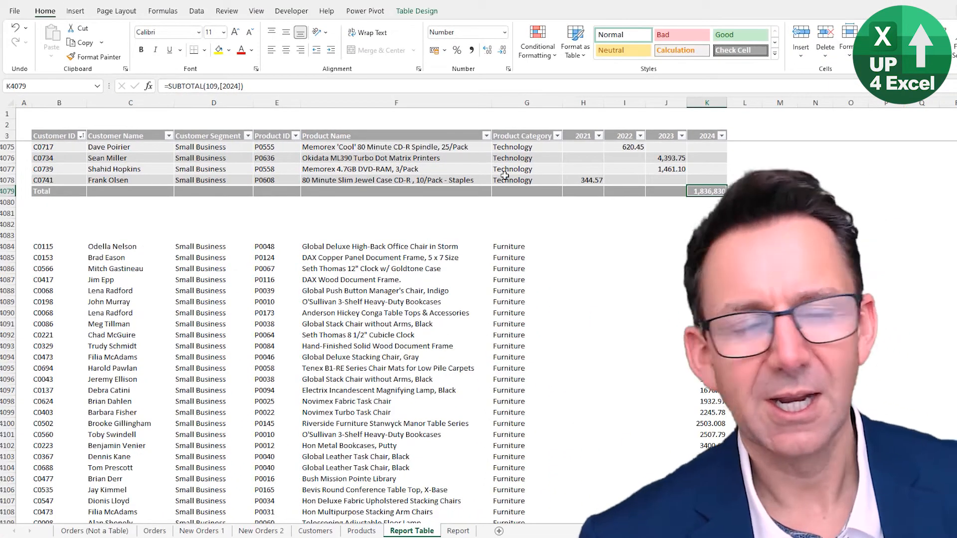
# Set the total row to Sum for the 2023 and 2022 columns
pyautogui.click(648, 192)
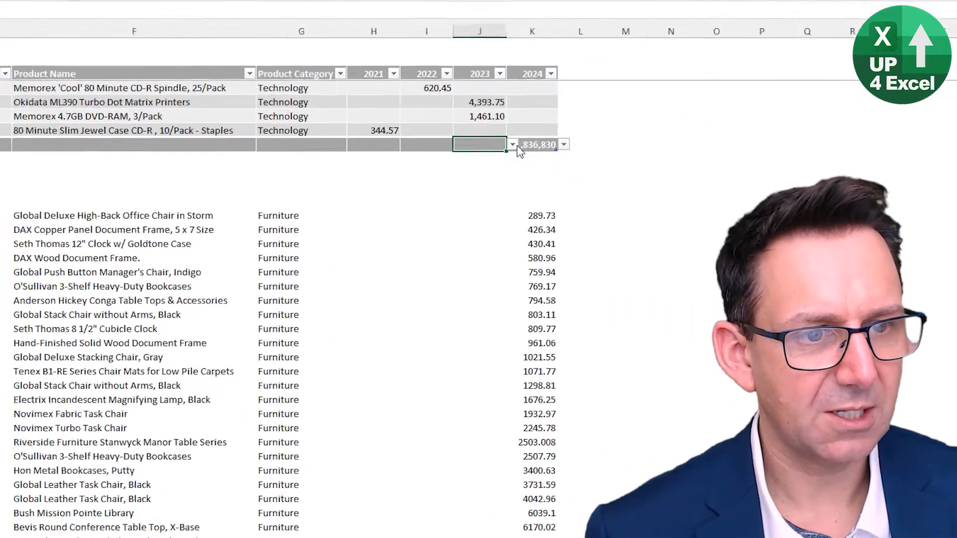
pyautogui.click(692, 191)
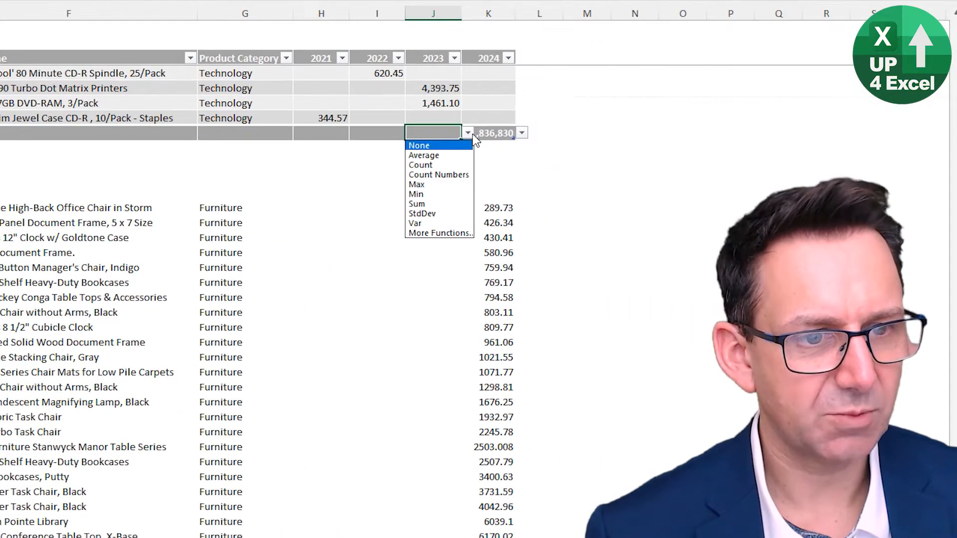
pyautogui.click(444, 203)
pyautogui.click(376, 131)
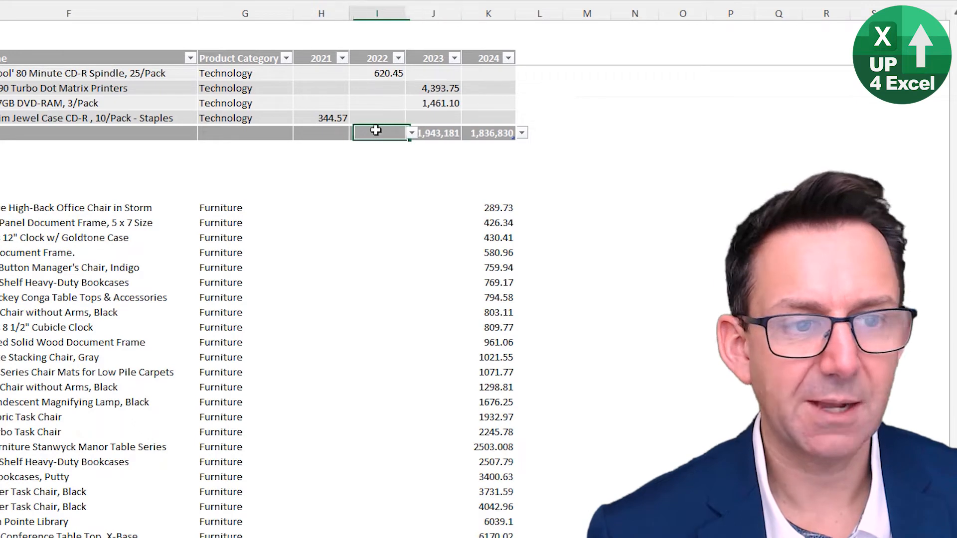
pyautogui.click(412, 133)
pyautogui.click(376, 203)
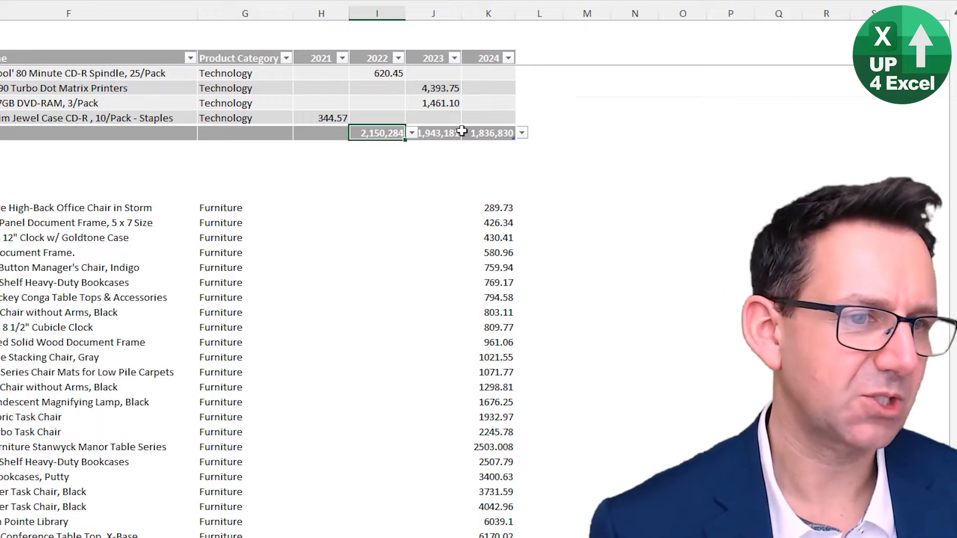
# Add a blank row at the end of the report table, directly above the total row
pyautogui.click(479, 133)
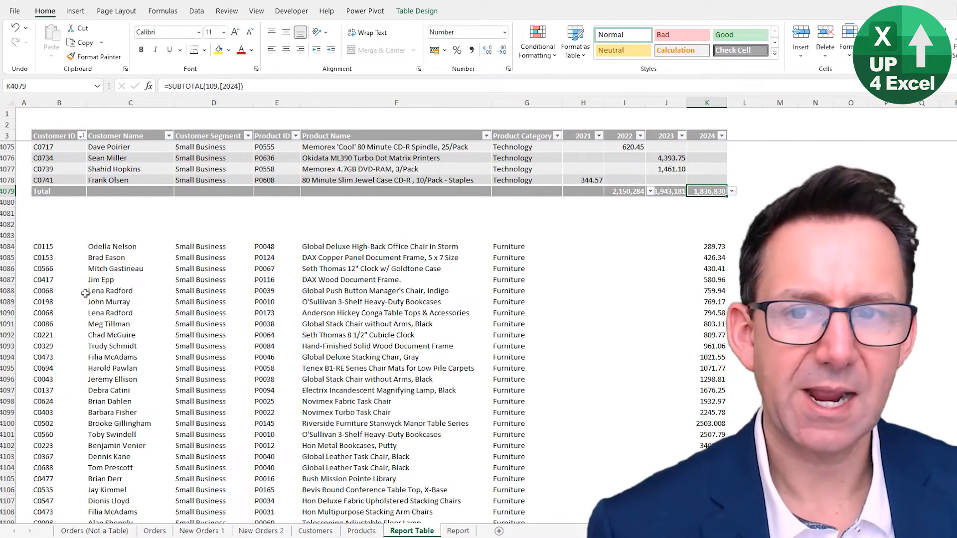
pyautogui.moveTo(44, 247); pyautogui.dragTo(703, 276)
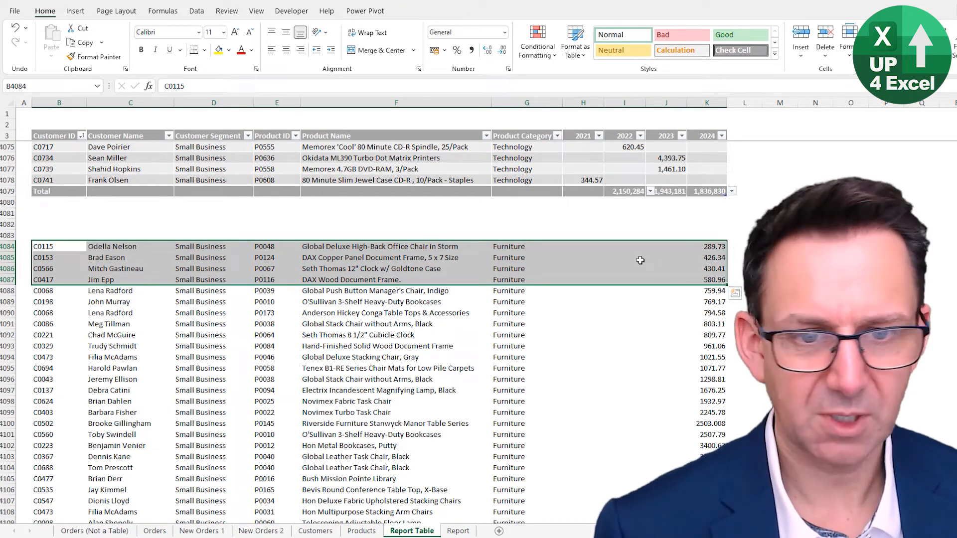
pyautogui.click(715, 183)
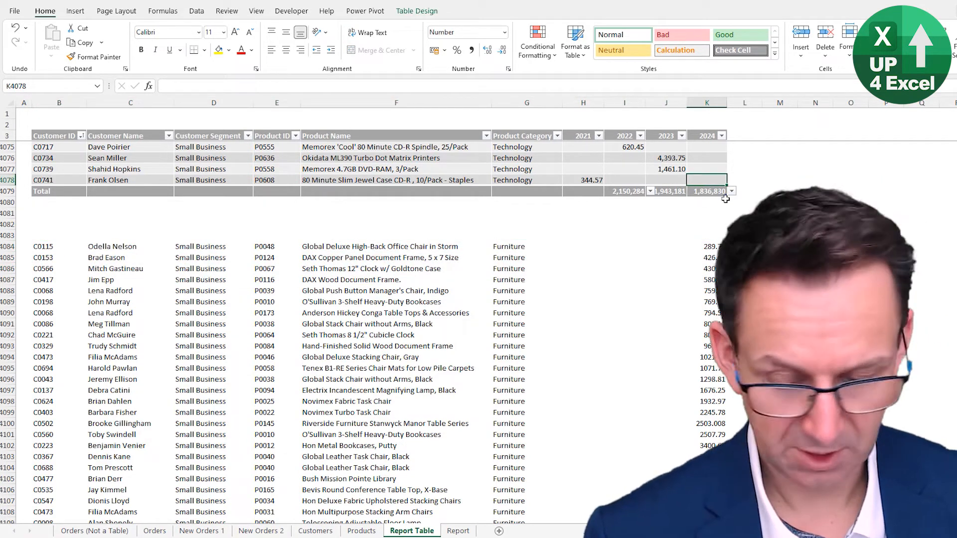
pyautogui.press('Tab')
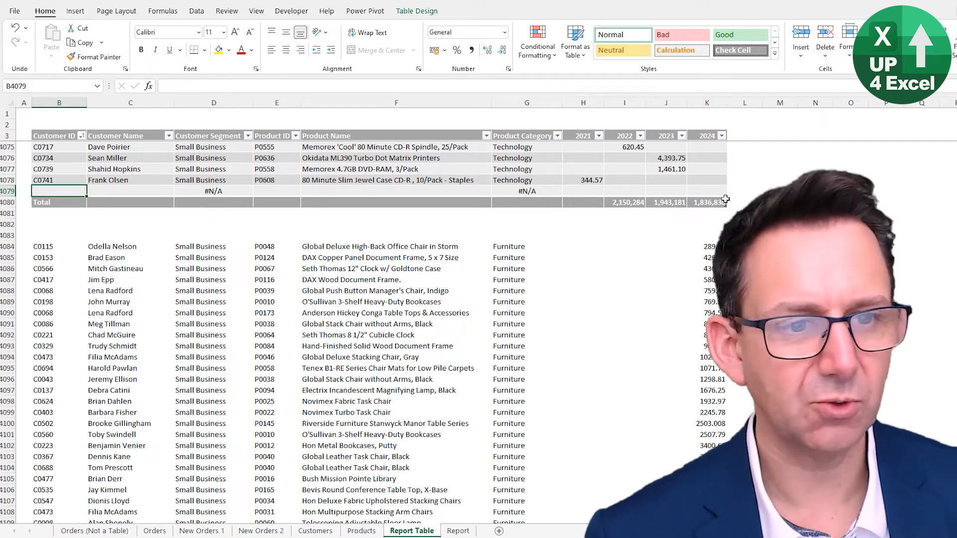
# Check the year total formulas and the Product Category formula in the blank row, including the range covered by the 2022 total
pyautogui.click(711, 200)
pyautogui.click(672, 202)
pyautogui.click(625, 203)
pyautogui.click(528, 191)
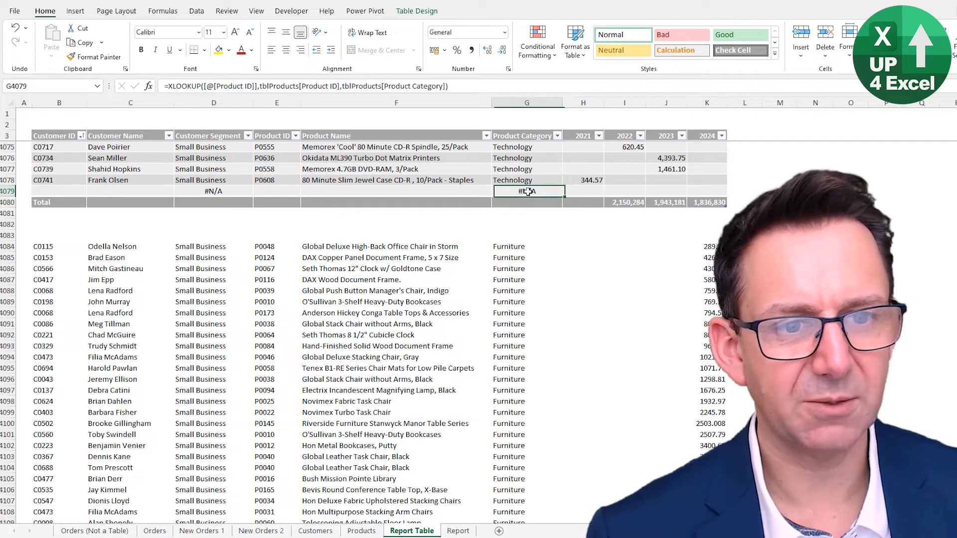
pyautogui.click(691, 203)
pyautogui.click(676, 203)
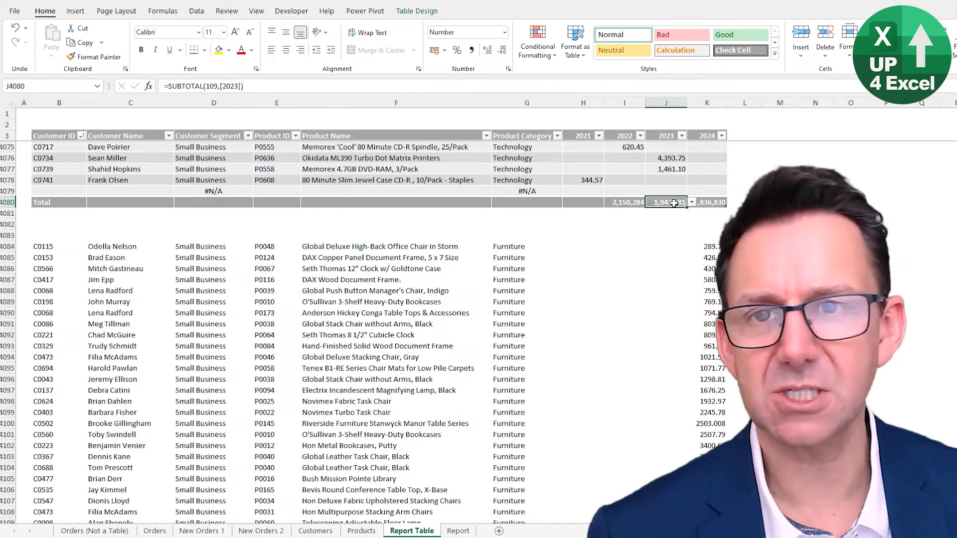
pyautogui.click(642, 203)
pyautogui.press('F2')
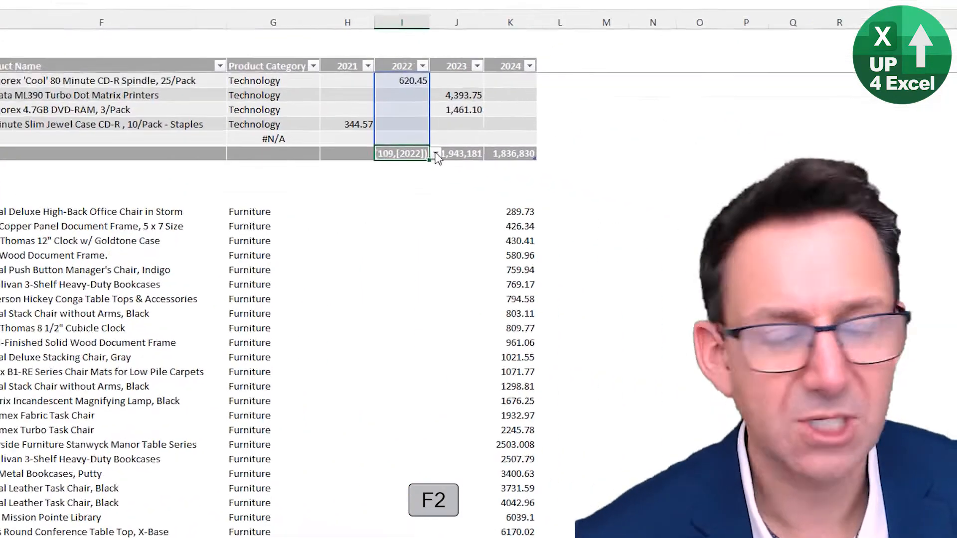
pyautogui.press('Escape')
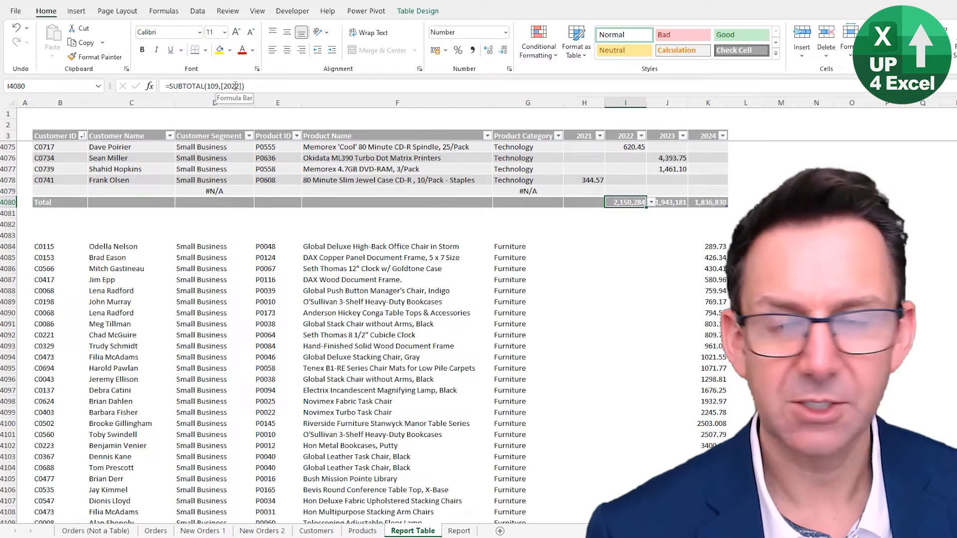
# Copy the three records in B4084:K4086 below the table into the table's blank row, starting at B4079
pyautogui.click(591, 204)
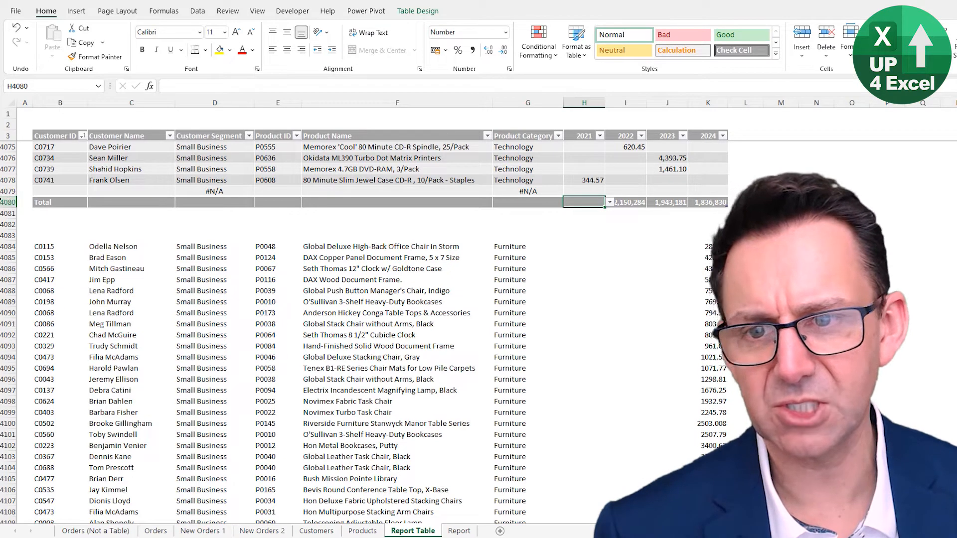
pyautogui.moveTo(44, 246); pyautogui.dragTo(709, 269)
pyautogui.hotkey('ctrl', 'c')
pyautogui.click(55, 192)
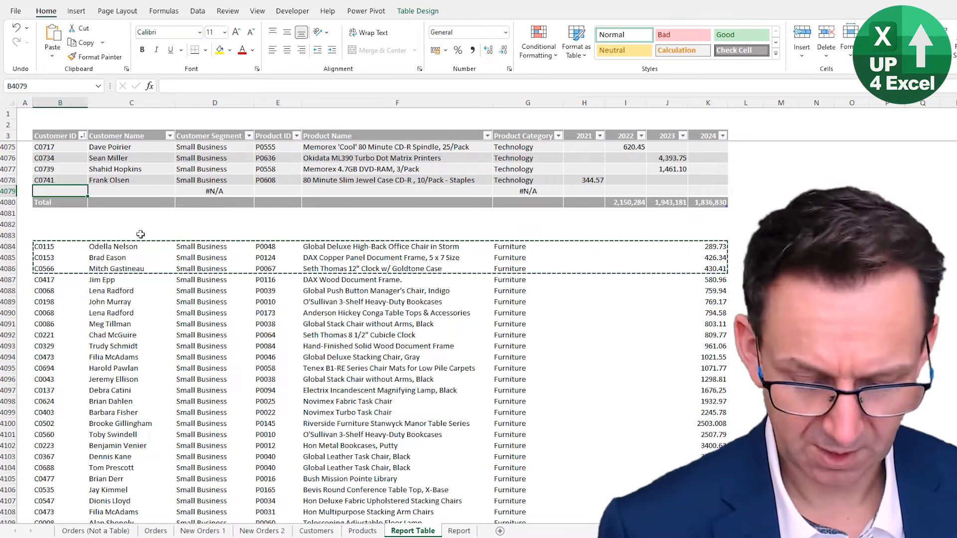
pyautogui.hotkey('ctrl', 'v')
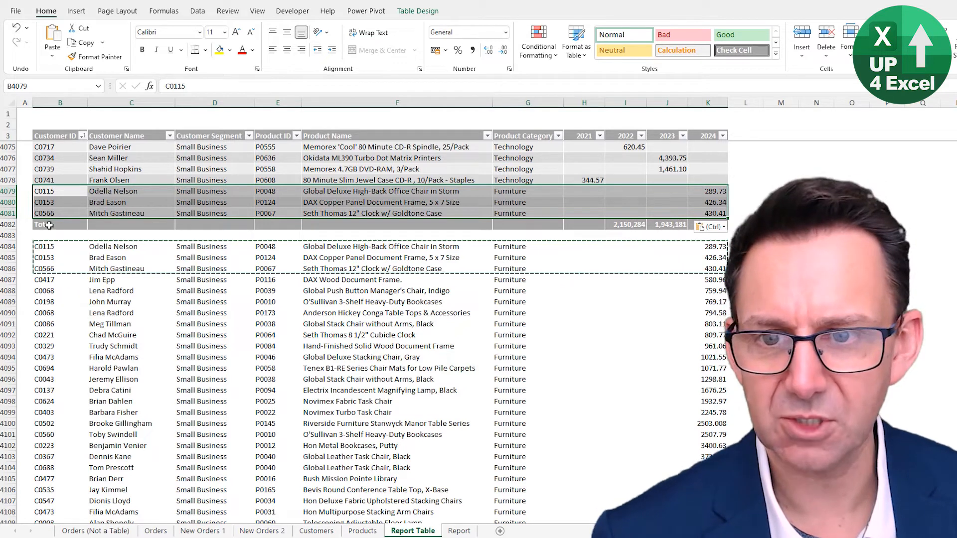
# Check the total row beneath the pasted records and the range used by its 2022 formula
pyautogui.moveTo(50, 225); pyautogui.dragTo(108, 225)
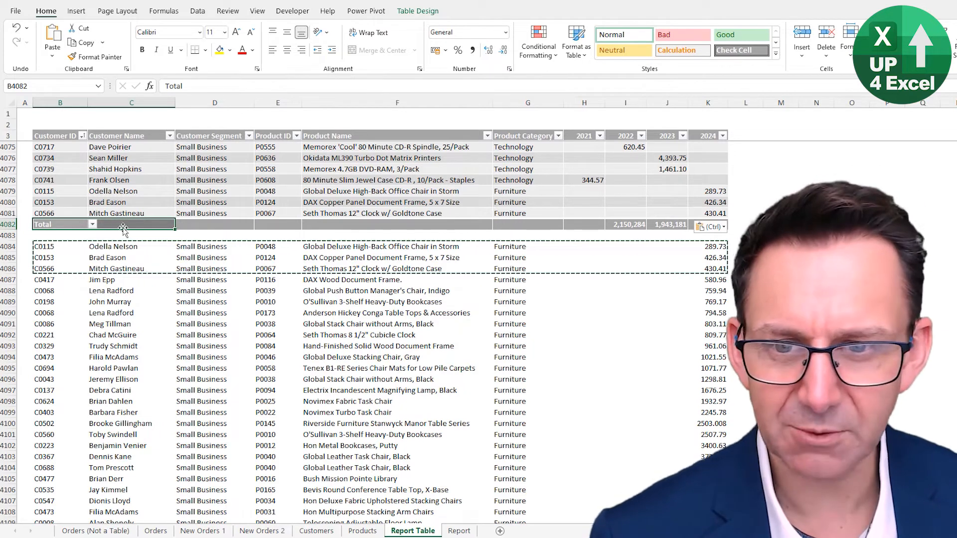
pyautogui.click(626, 225)
pyautogui.press('F2')
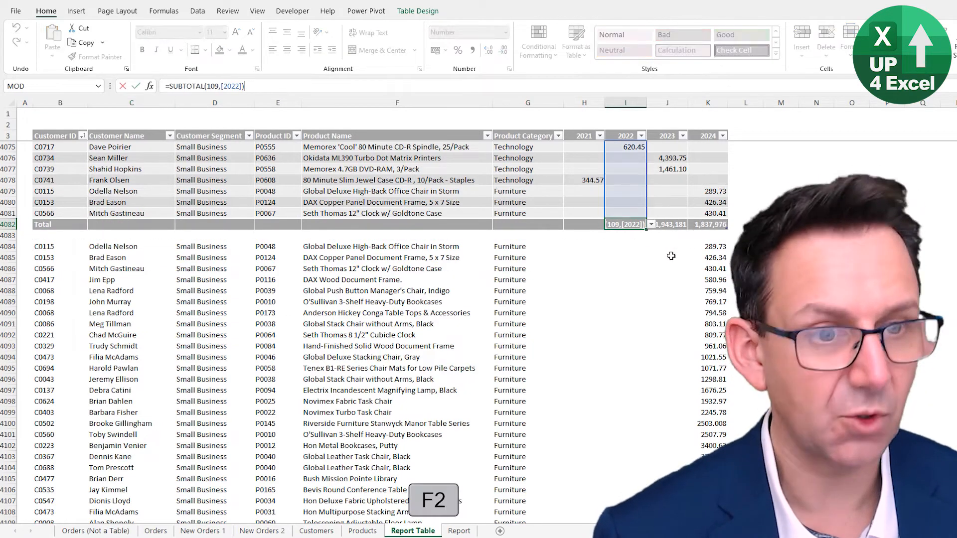
pyautogui.press('Return')
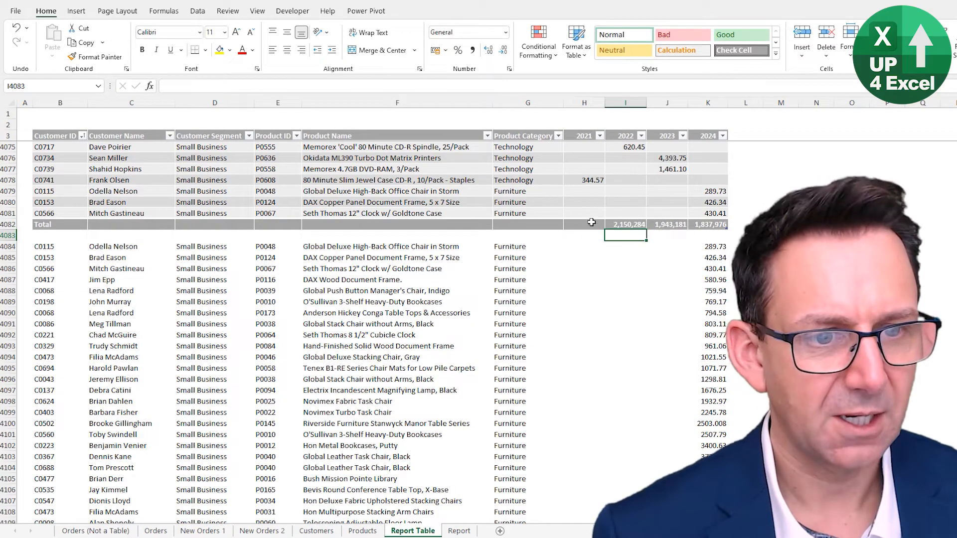
# Set the total row to Sum for the 2021 column
pyautogui.click(589, 223)
pyautogui.click(610, 227)
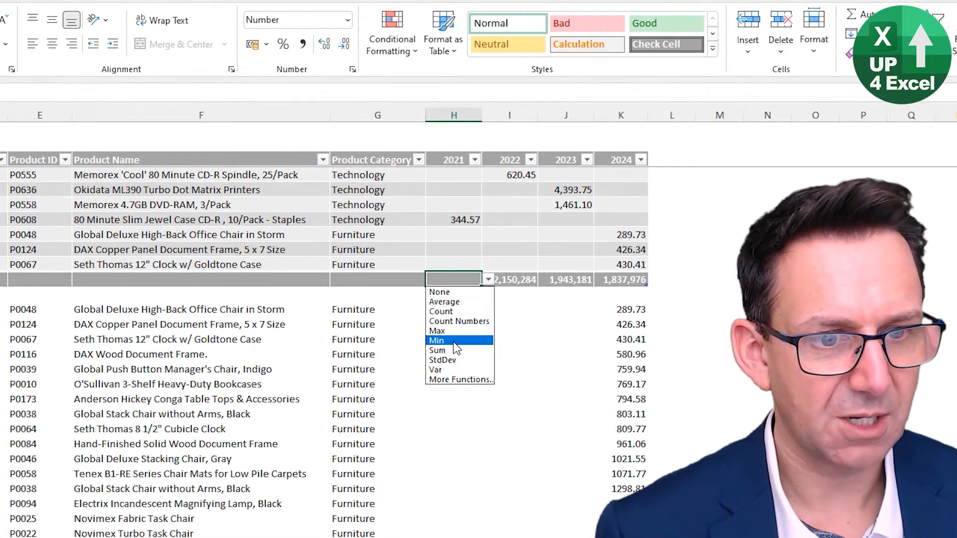
pyautogui.click(452, 352)
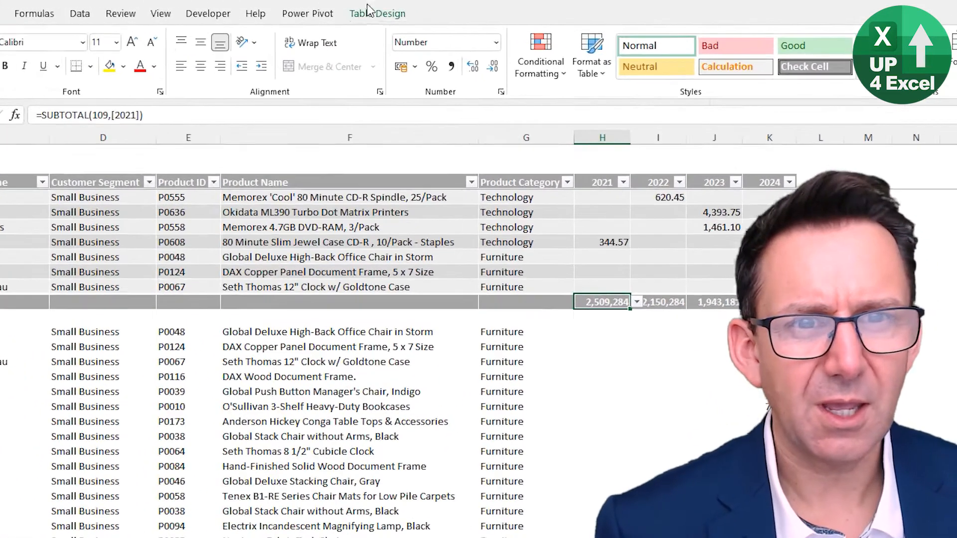
# Turn the table's total row off and on again, and check the 2021 and 2022 totals
pyautogui.click(418, 11)
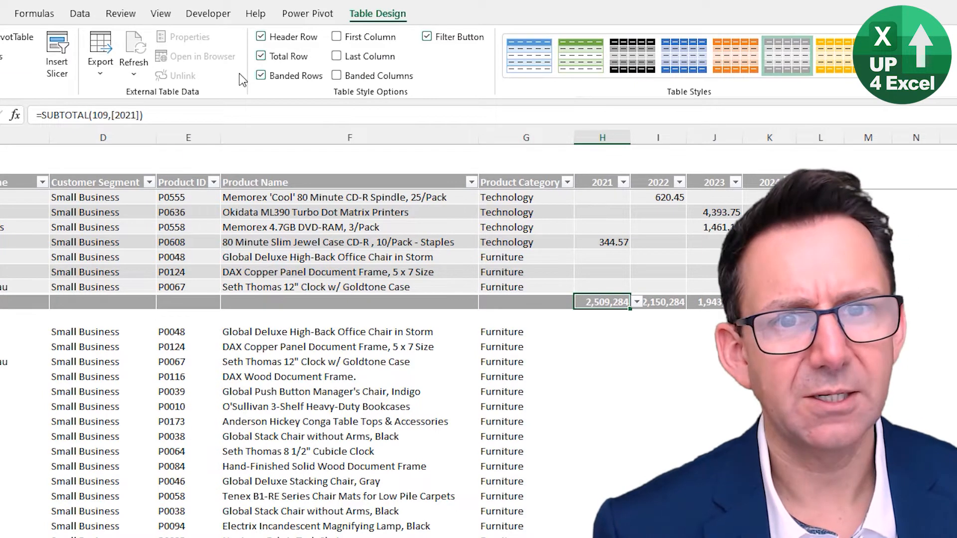
pyautogui.click(261, 55)
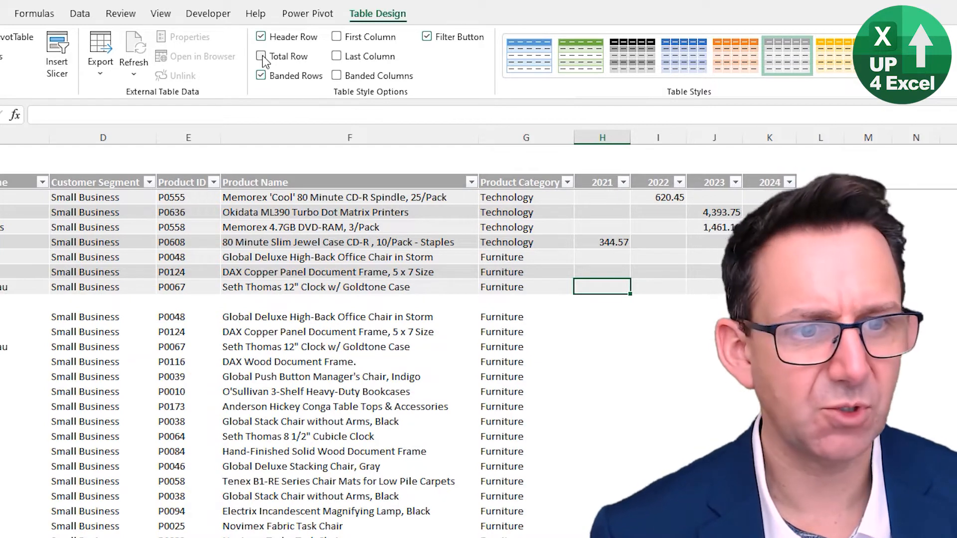
pyautogui.click(263, 56)
pyautogui.click(615, 307)
pyautogui.click(660, 303)
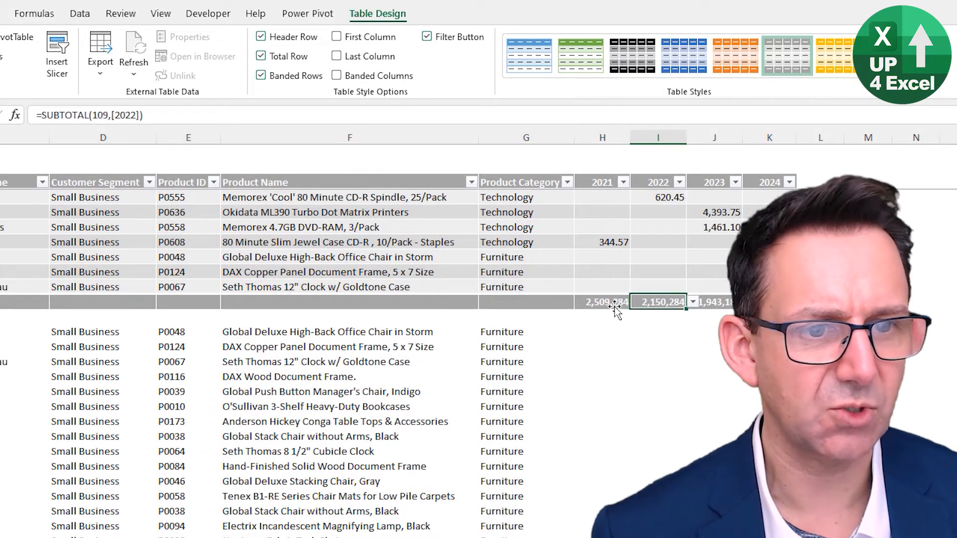
# Change the 2021 total to Count, and turn the total row off and on to check that the choice is kept
pyautogui.click(615, 307)
pyautogui.click(636, 302)
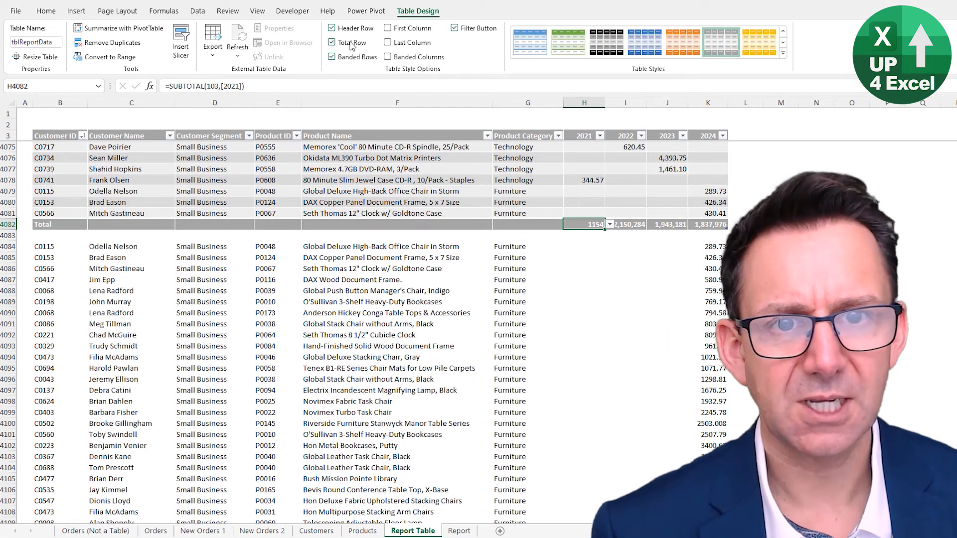
pyautogui.click(352, 44)
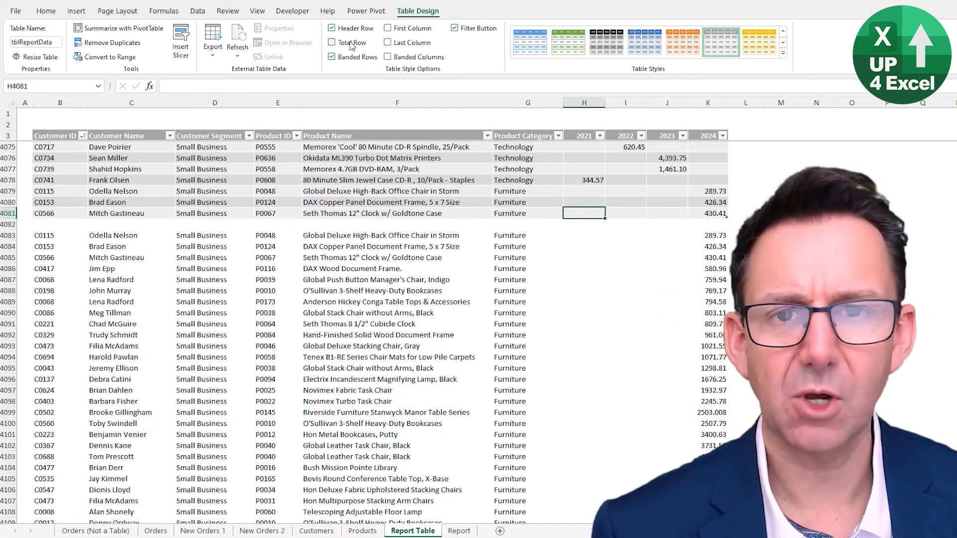
pyautogui.click(352, 43)
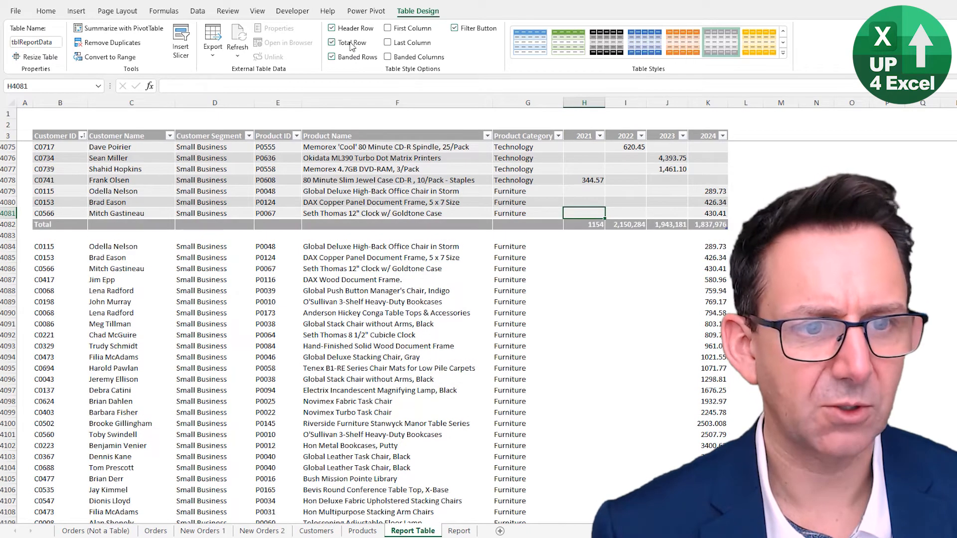
pyautogui.click(596, 225)
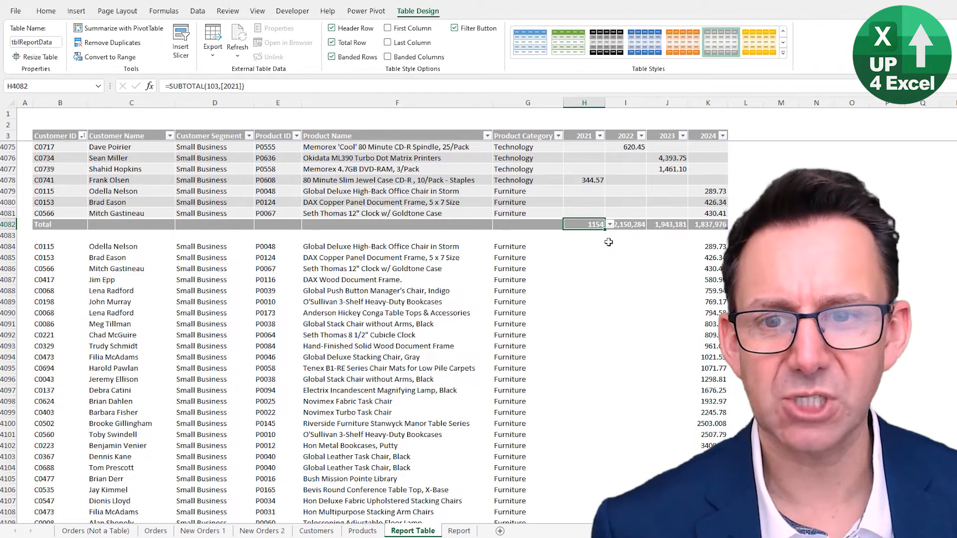
pyautogui.click(332, 43)
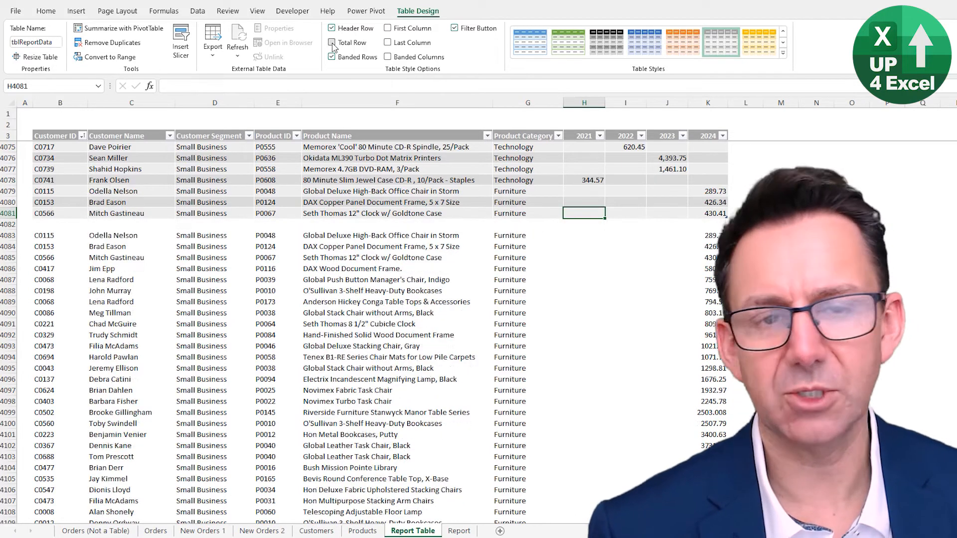
pyautogui.click(332, 43)
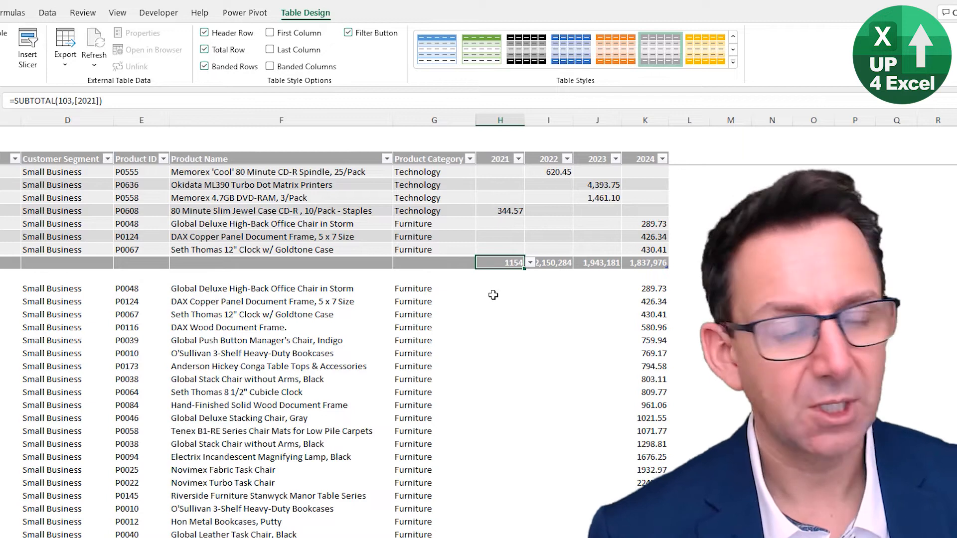
# Copy the total formula of the 2022 column into the 2021 total cell
pyautogui.click(550, 263)
pyautogui.click(504, 265)
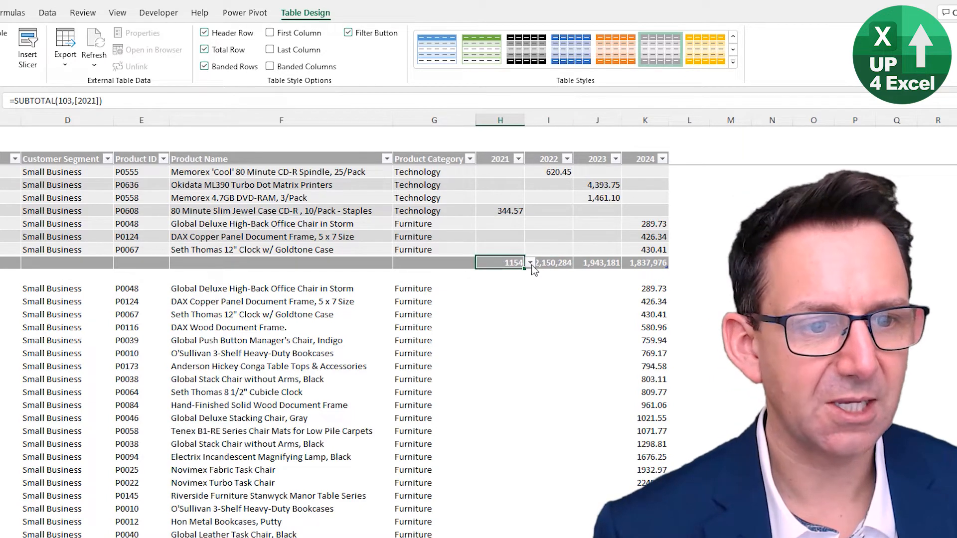
pyautogui.click(561, 264)
pyautogui.hotkey('ctrl', 'c')
pyautogui.press('Left')
pyautogui.hotkey('ctrl', 'v')
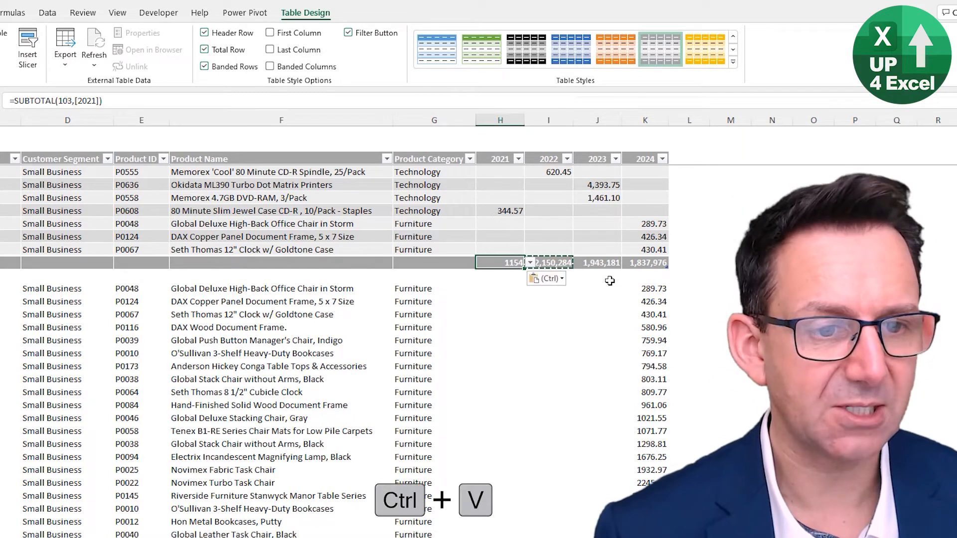
# Correct the column reference in the pasted 2021 total so the formula reads =SUBTOTAL(109,[2021])
pyautogui.press('F2')
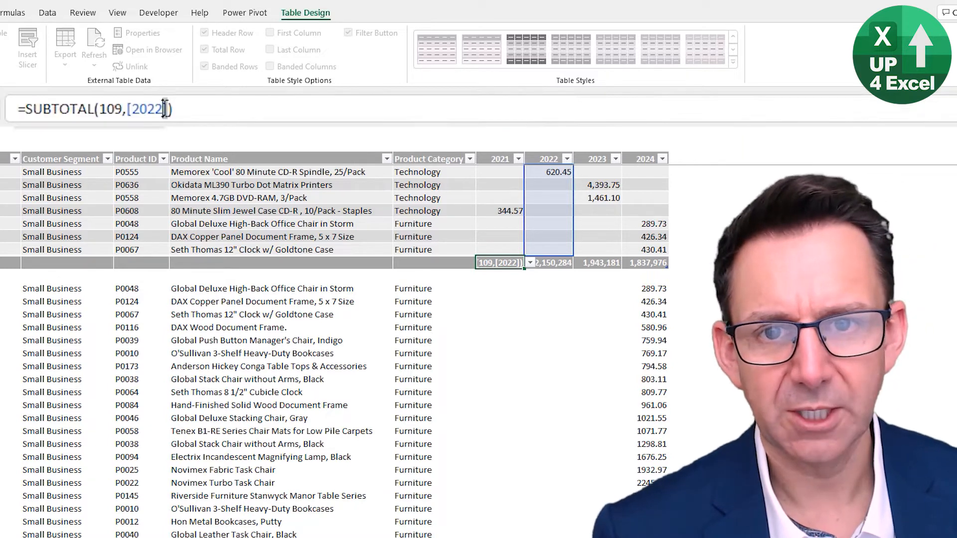
pyautogui.press('Delete')
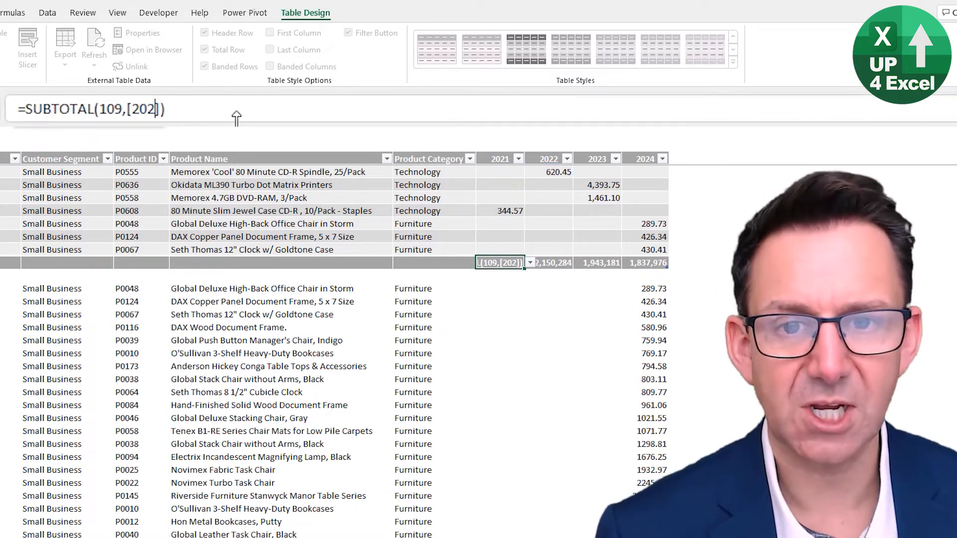
pyautogui.write('3')
pyautogui.press('BackSpace')
pyautogui.write('1')
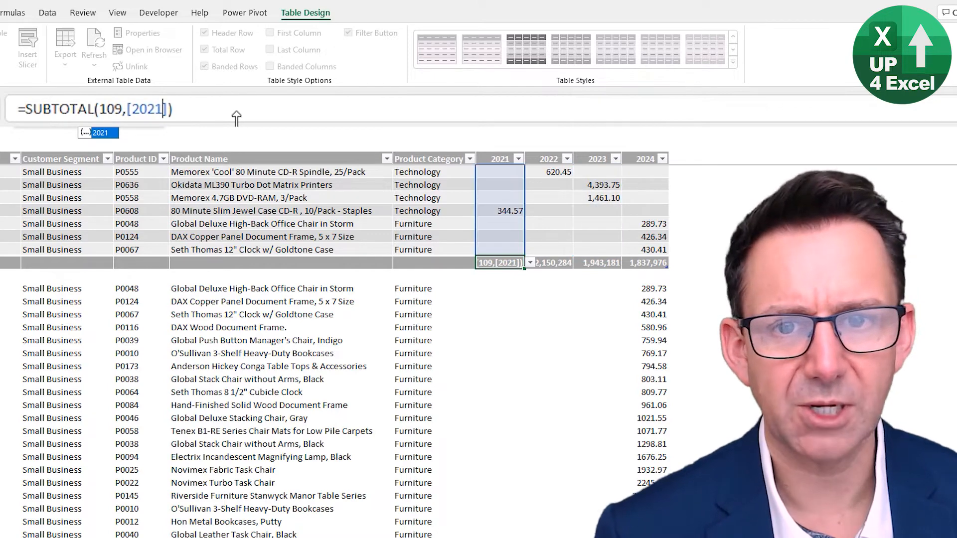
pyautogui.press('Return')
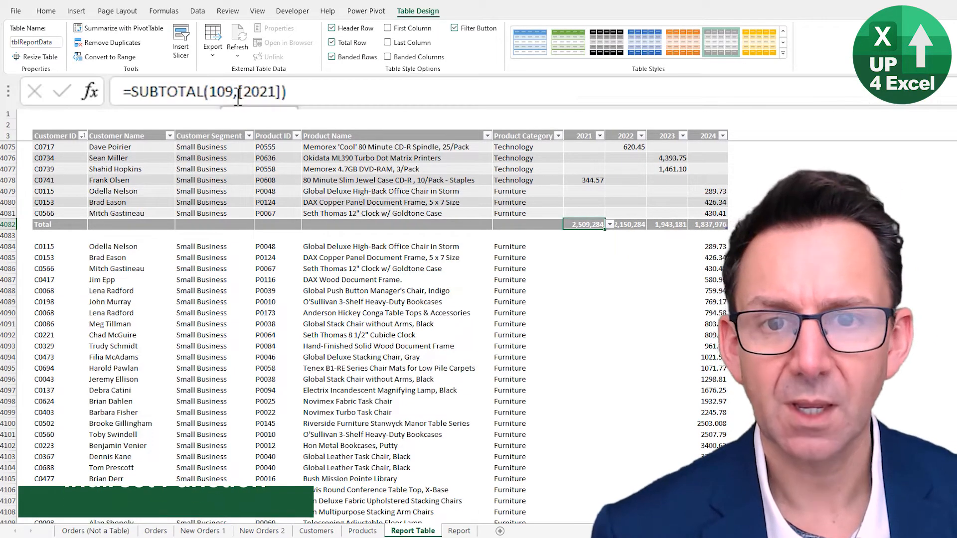
# Examine the [2021] column reference inside the 2021 total's SUBTOTAL formula
pyautogui.click(238, 94)
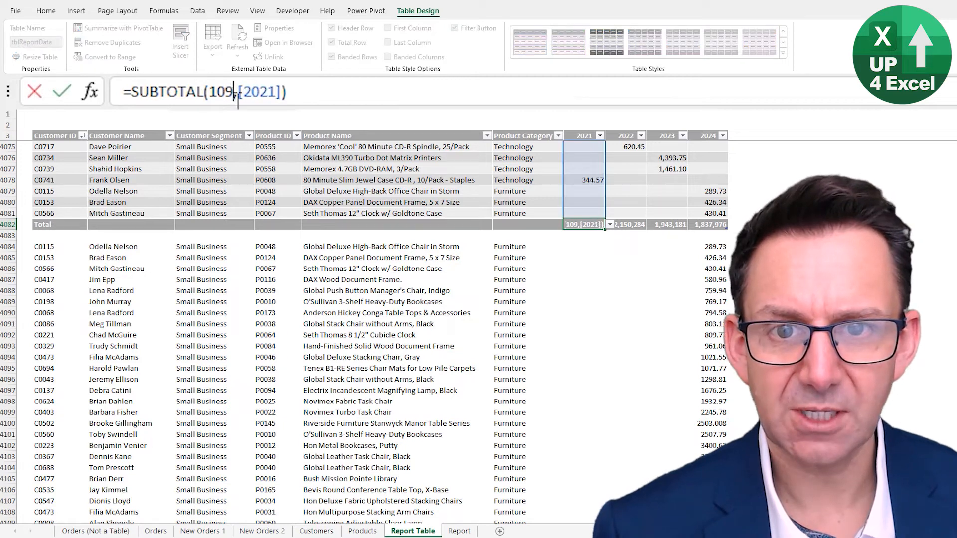
pyautogui.moveTo(237, 96); pyautogui.dragTo(284, 98)
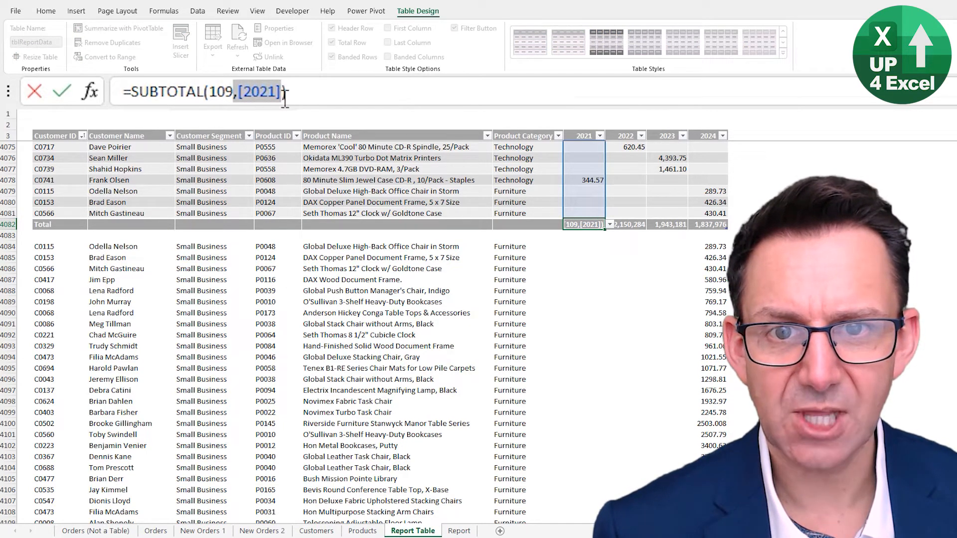
pyautogui.click(238, 93)
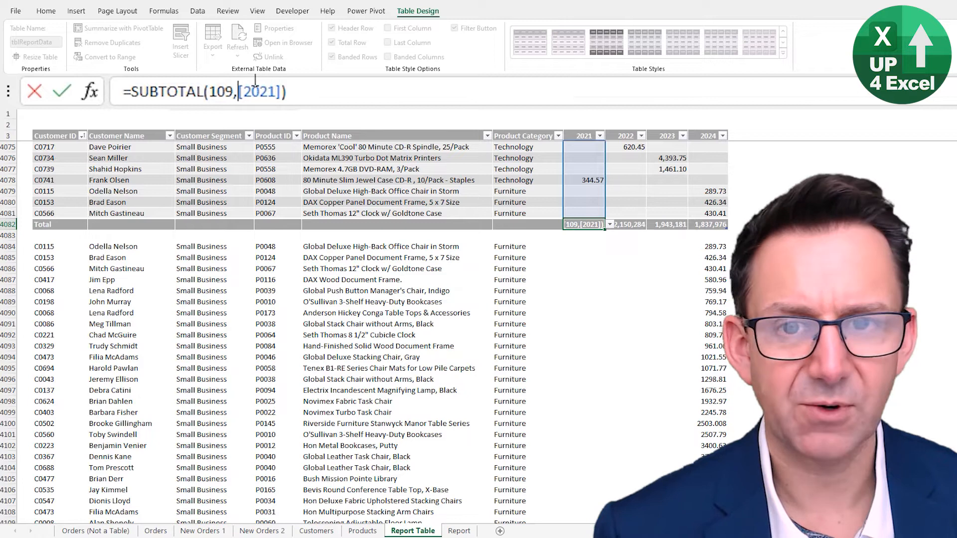
pyautogui.press('Right')
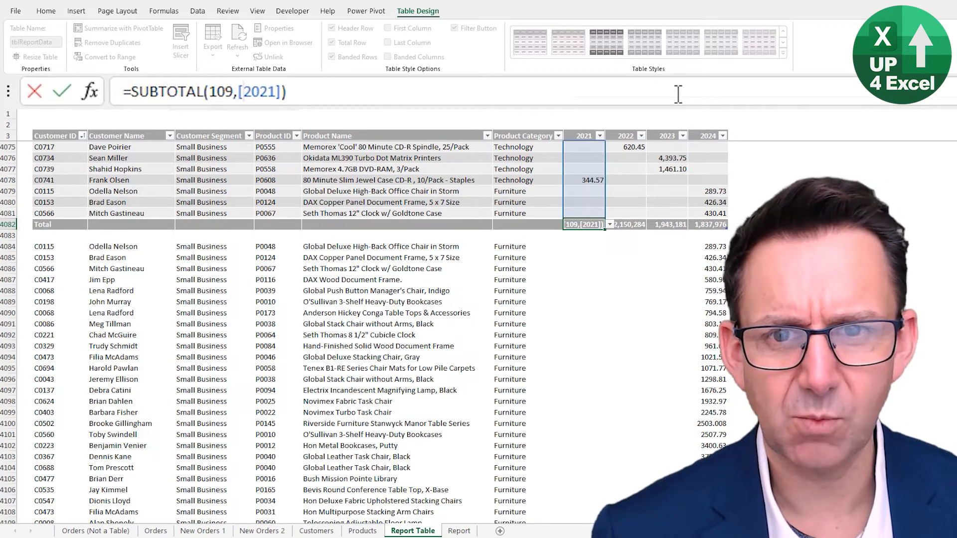
pyautogui.hotkey('shift', 'Right')
pyautogui.hotkey('shift', 'Right')
pyautogui.hotkey('shift', 'Right')
pyautogui.hotkey('shift', 'Right')
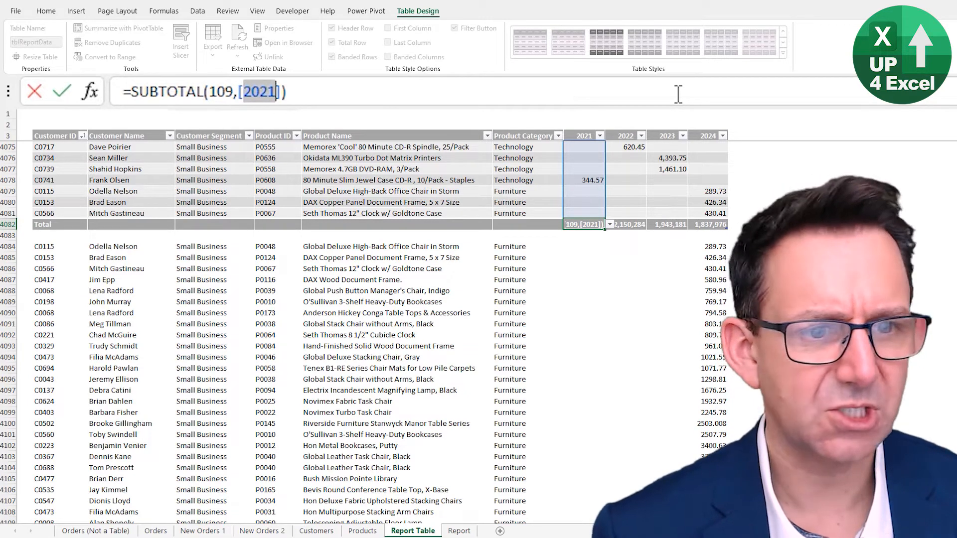
pyautogui.press('Return')
# Compare the 2021 total formula with the 2022 and 2023 total formulas beside it
pyautogui.press('Up')
pyautogui.press('Right')
pyautogui.press('Right')
pyautogui.press('Left')
pyautogui.press('Left')
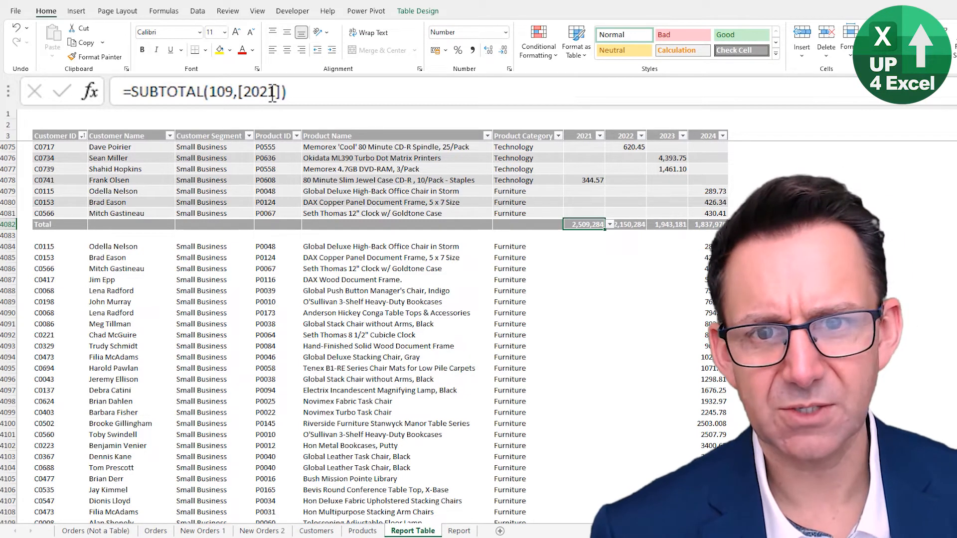
# Insert an opening INDIRECT( before the [2021] reference in the 2021 total's SUBTOTAL formula
pyautogui.moveTo(275, 92); pyautogui.dragTo(253, 91)
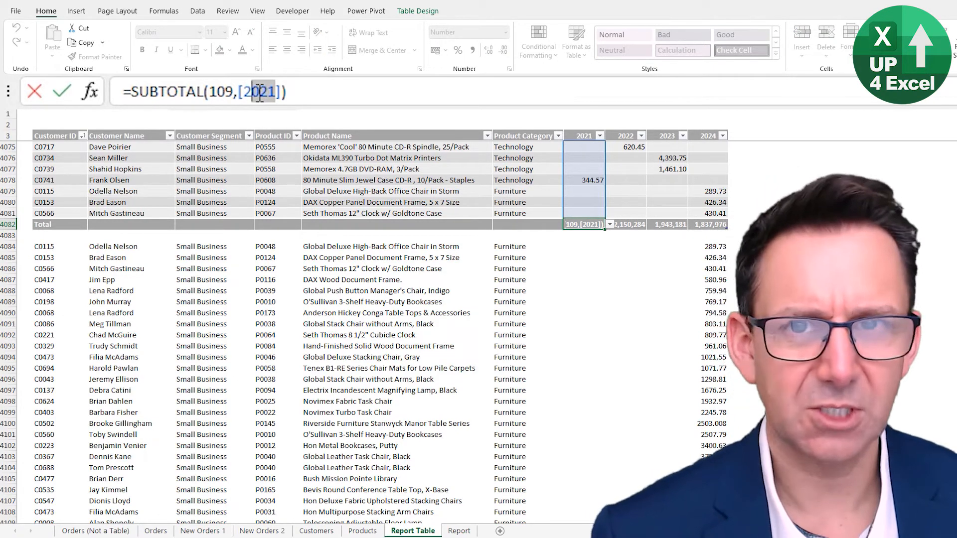
pyautogui.click(242, 94)
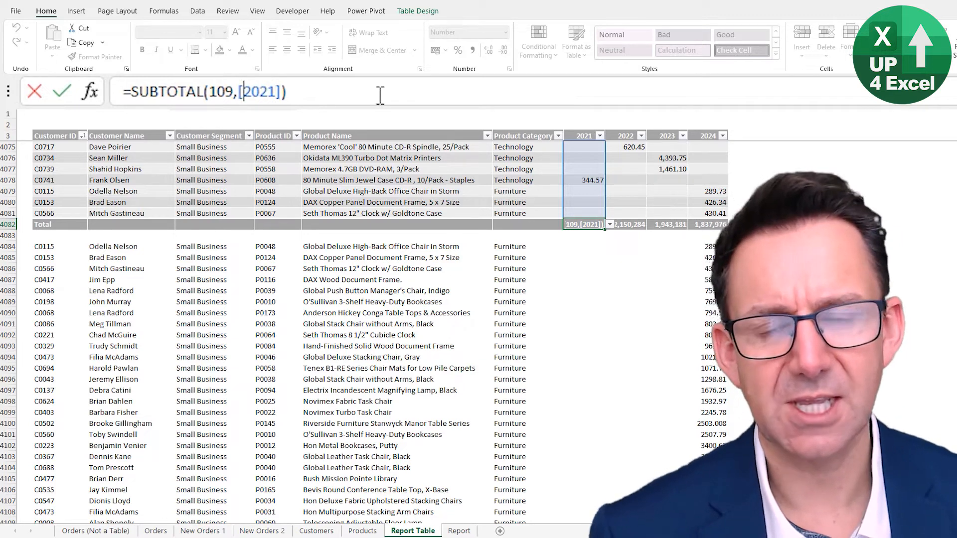
pyautogui.press('Left')
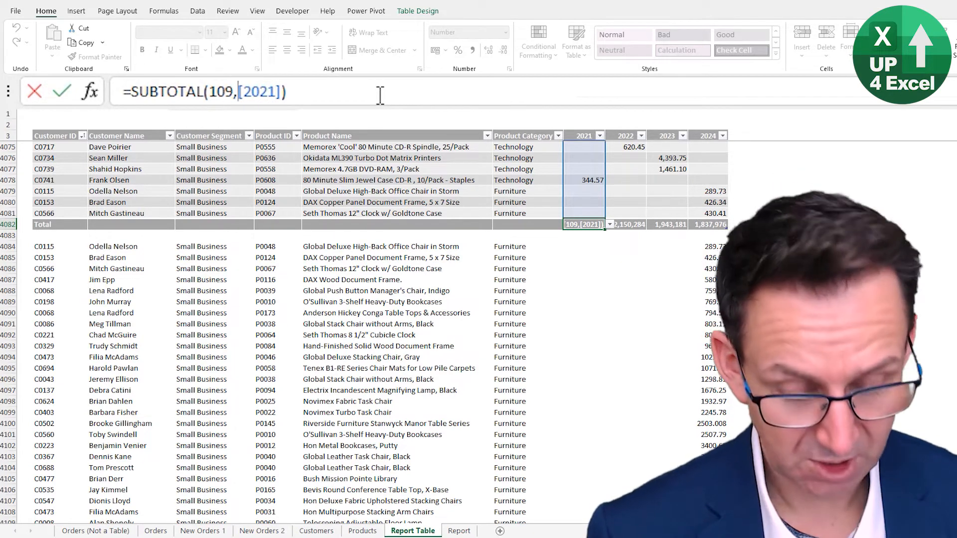
pyautogui.write('indirect')
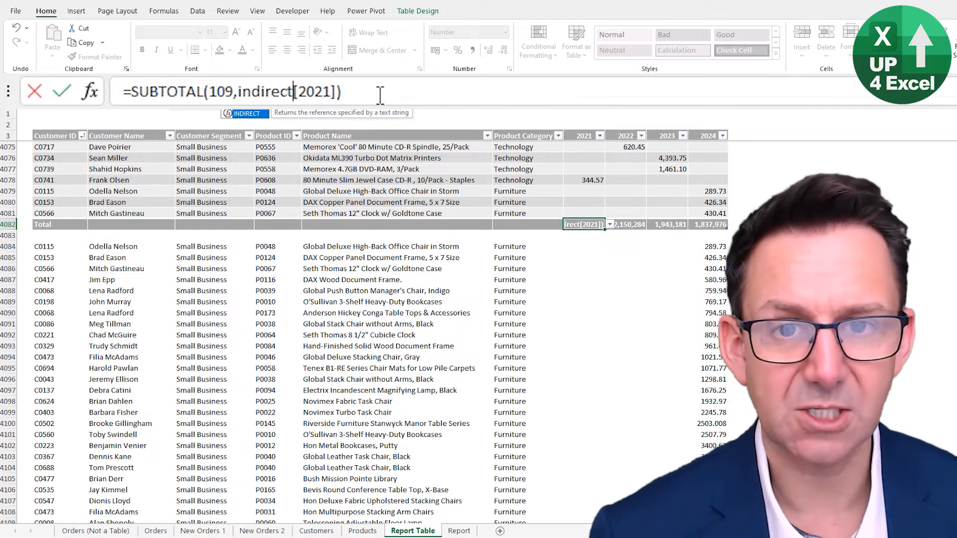
pyautogui.write('(')
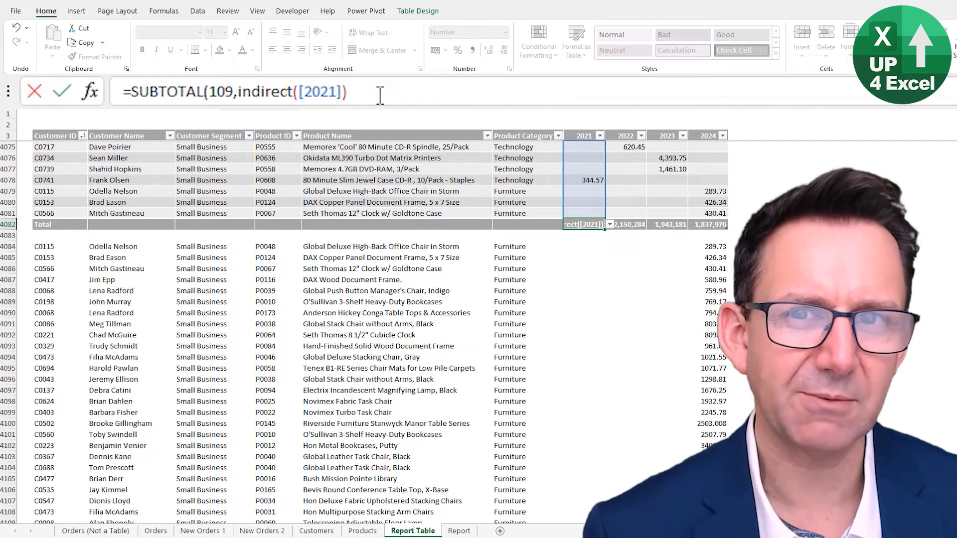
# Begin INDIRECT's text argument with an opening quotation mark and the table name tblReportData before the bracketed column reference
pyautogui.write('"')
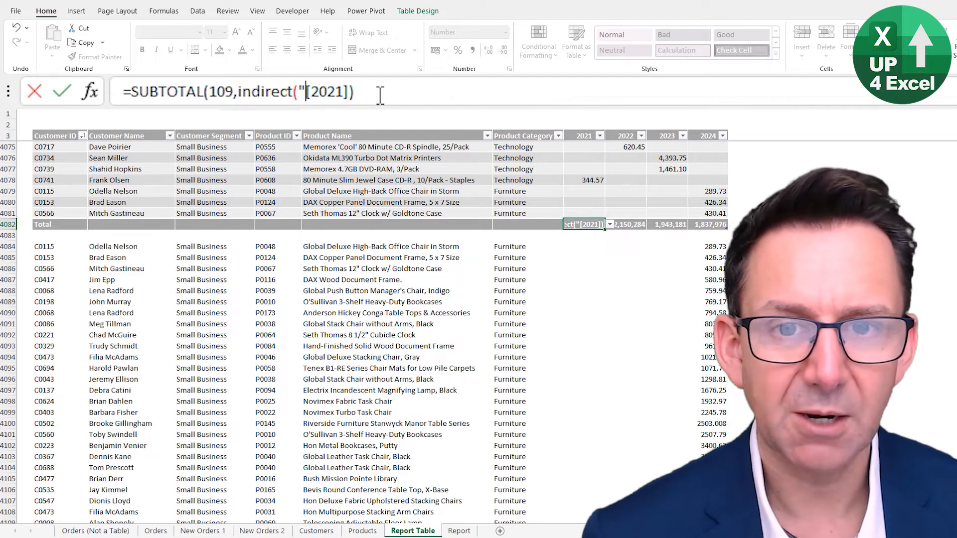
pyautogui.write('tbl')
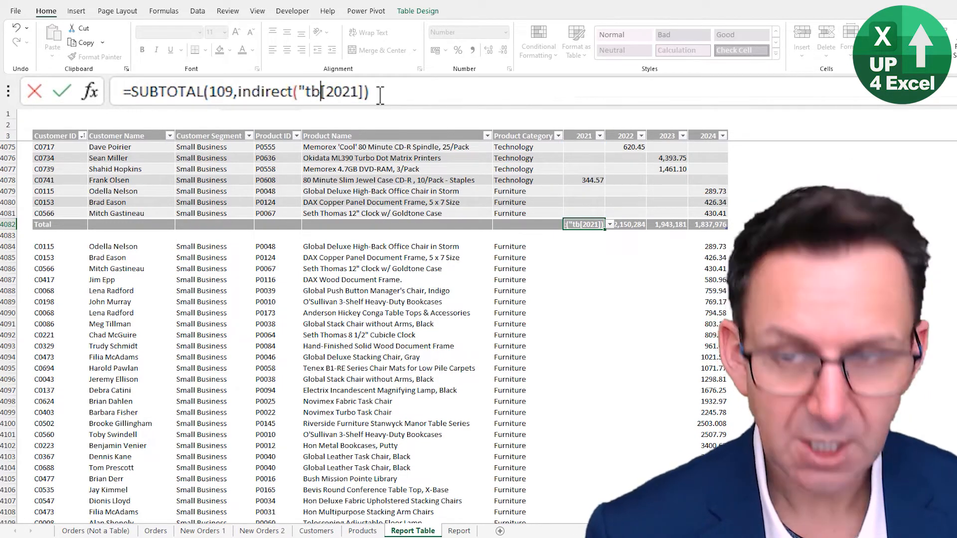
pyautogui.click(417, 11)
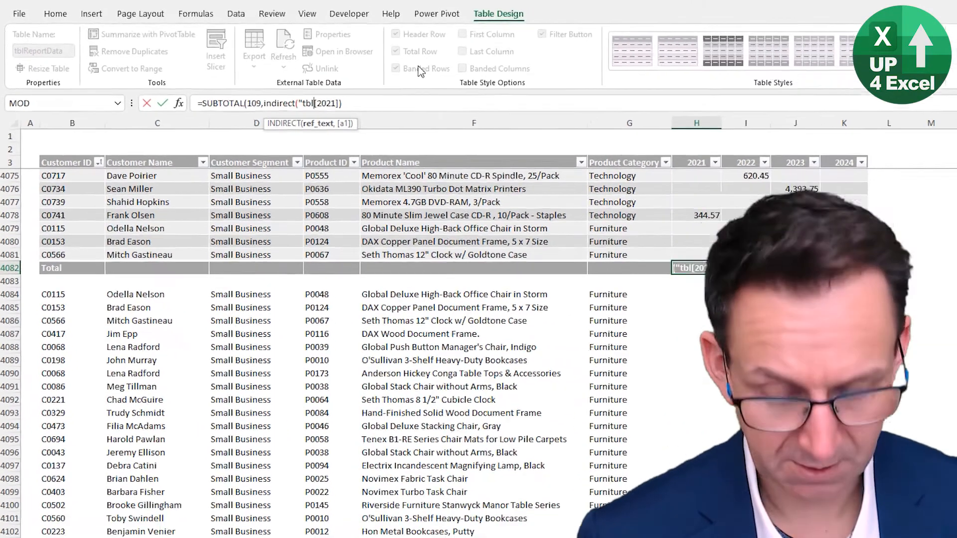
pyautogui.write('ReportD')
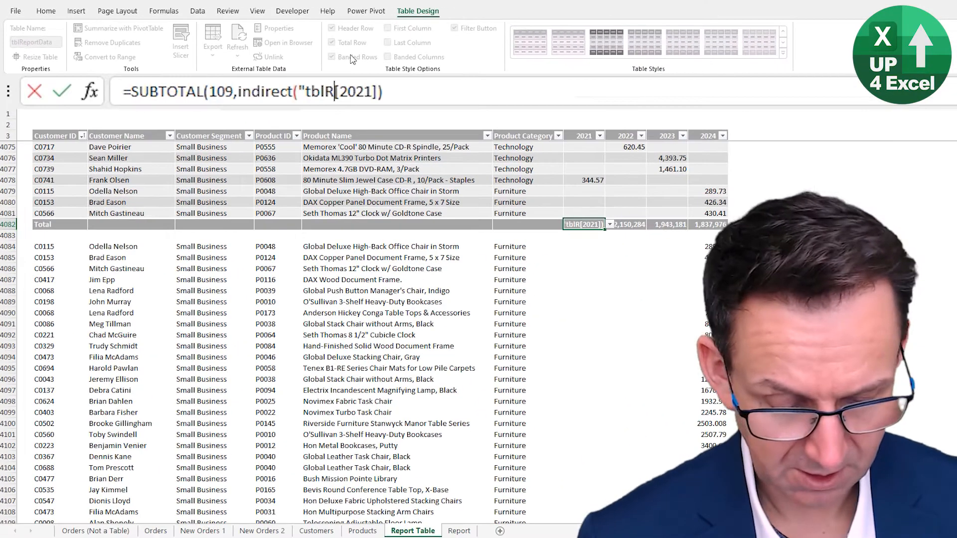
pyautogui.write('ata')
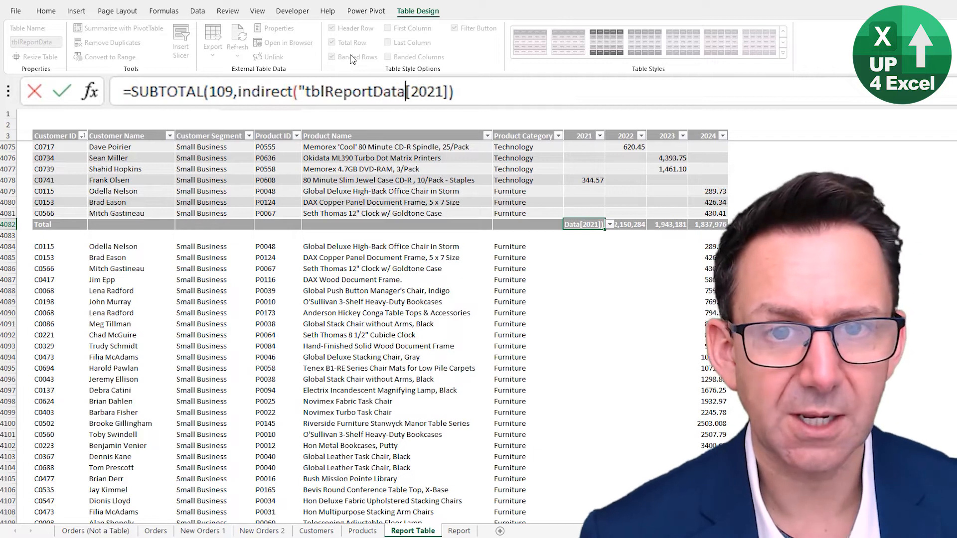
# End the quoted text after the opening square bracket in INDIRECT and concatenate the header cell H3 to it
pyautogui.press('Right')
pyautogui.write('"')
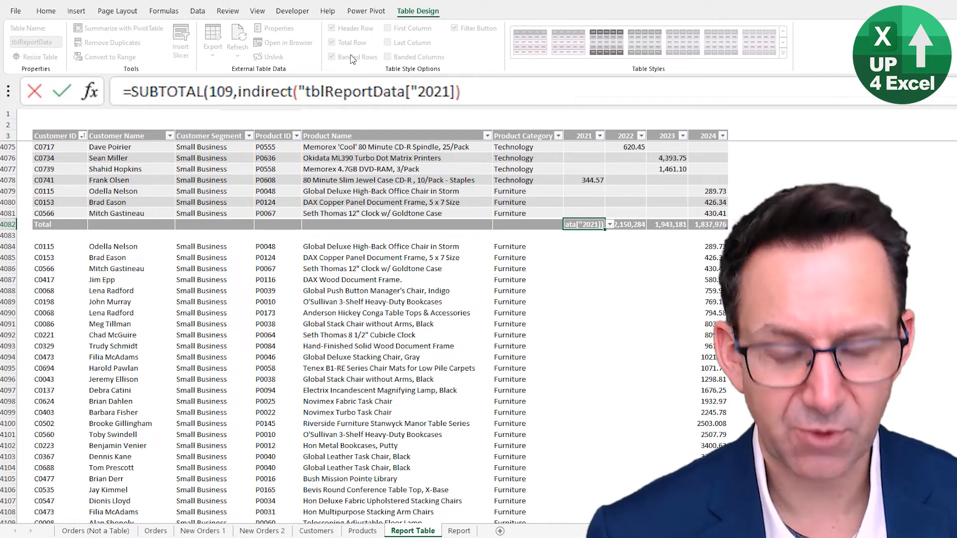
pyautogui.write('&H')
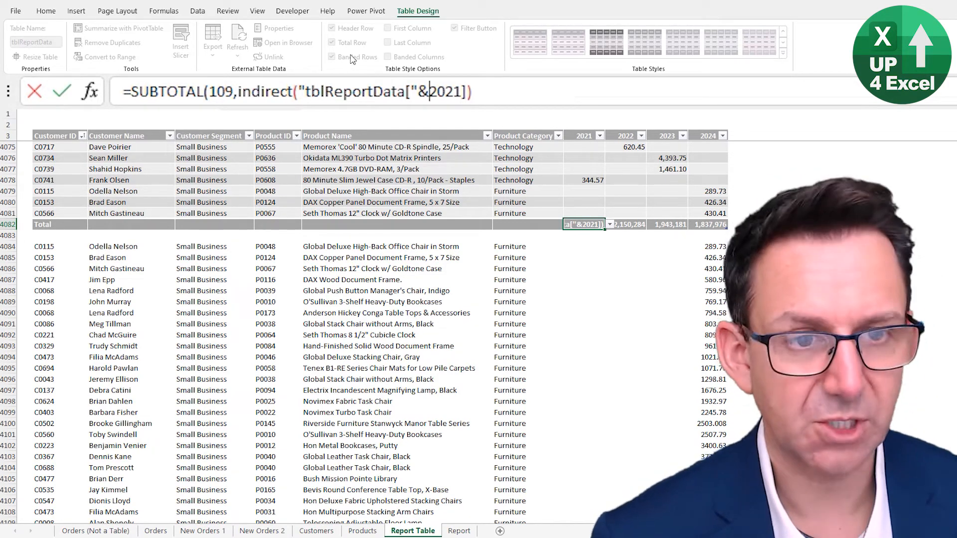
pyautogui.write('3')
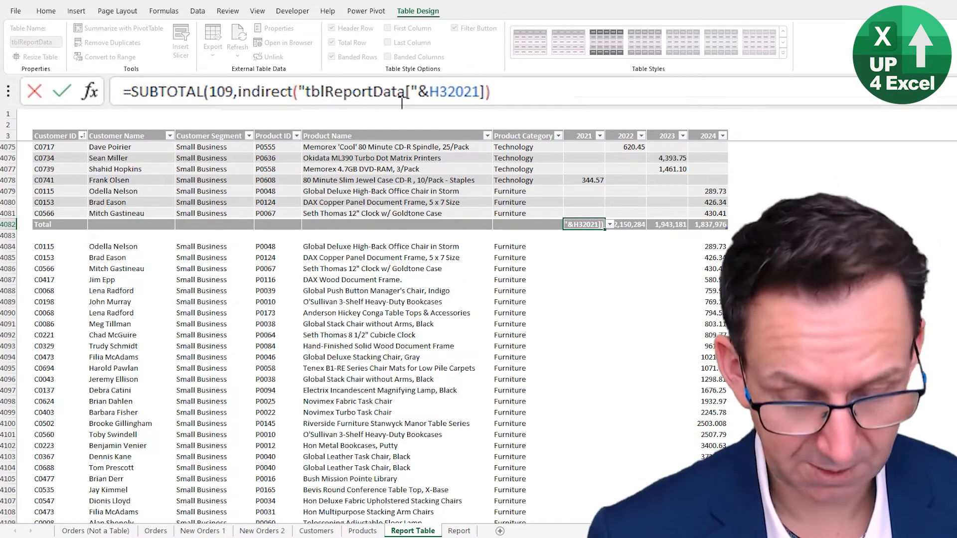
# Replace the hard-coded 2021 after H3 with a concatenated closing square bracket in quotation marks, &"]"
pyautogui.write('&')
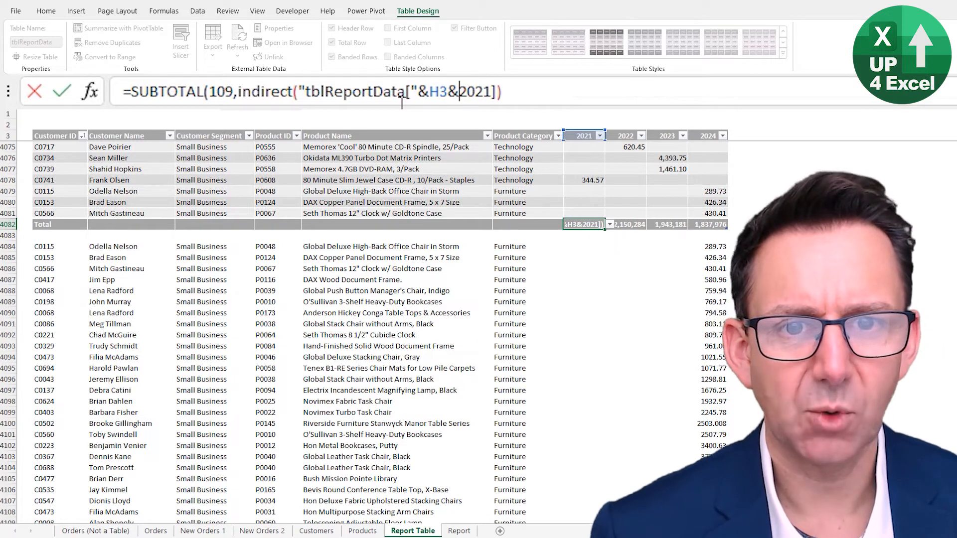
pyautogui.press('Delete')
pyautogui.press('Delete')
pyautogui.press('Delete')
pyautogui.press('Delete')
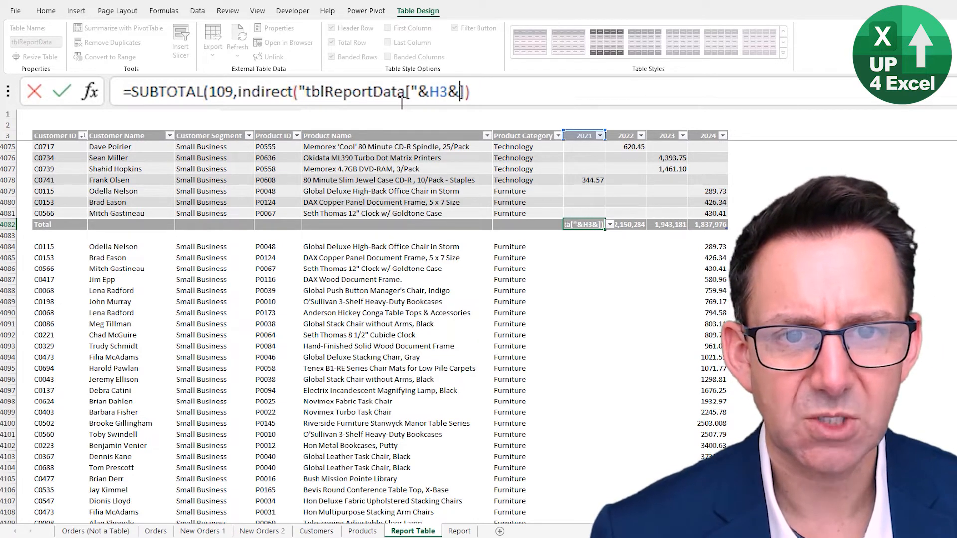
pyautogui.write('"]"')
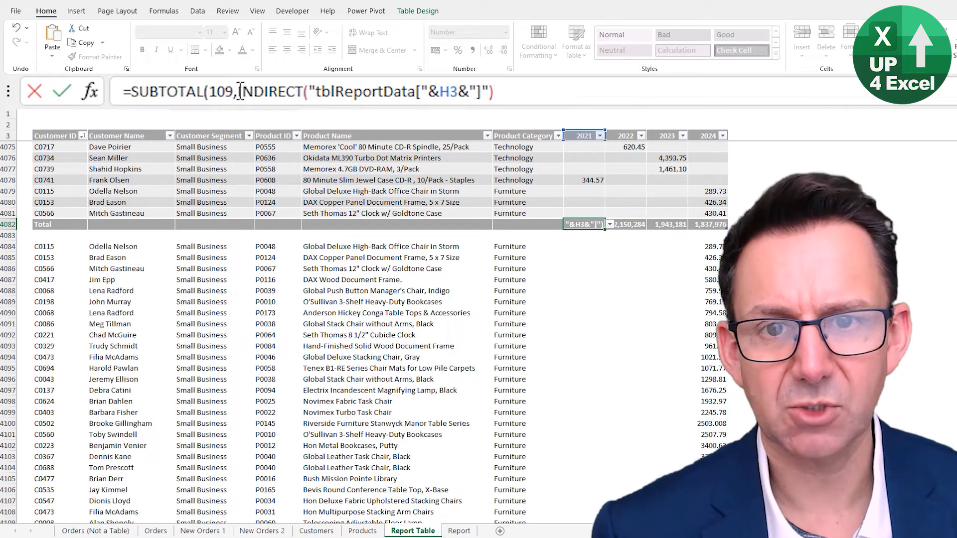
# Close the SUBTOTAL function with a final parenthesis, enter the 2021 total formula and check its H3 header reference
pyautogui.moveTo(238, 91); pyautogui.dragTo(499, 93)
pyautogui.click(500, 93)
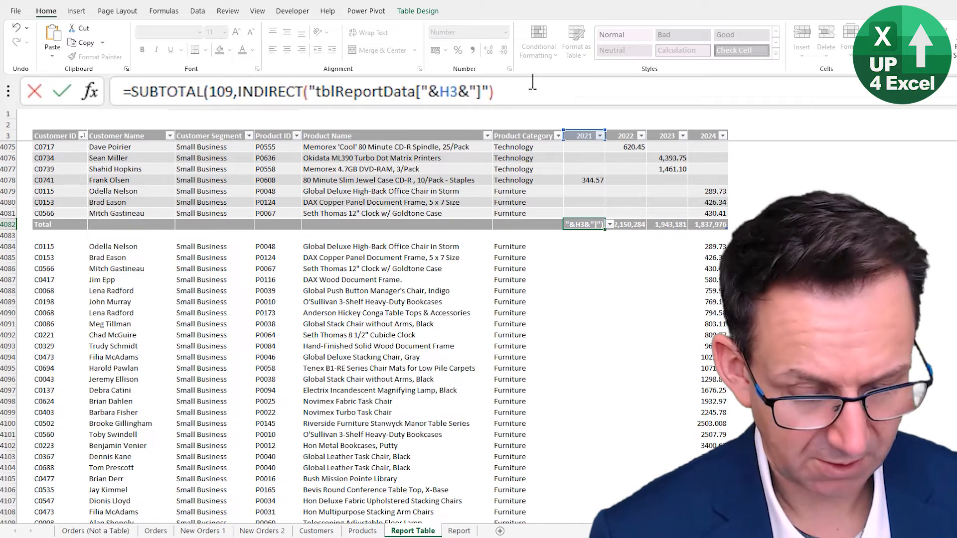
pyautogui.write(')')
pyautogui.hotkey('ctrl', 'Return')
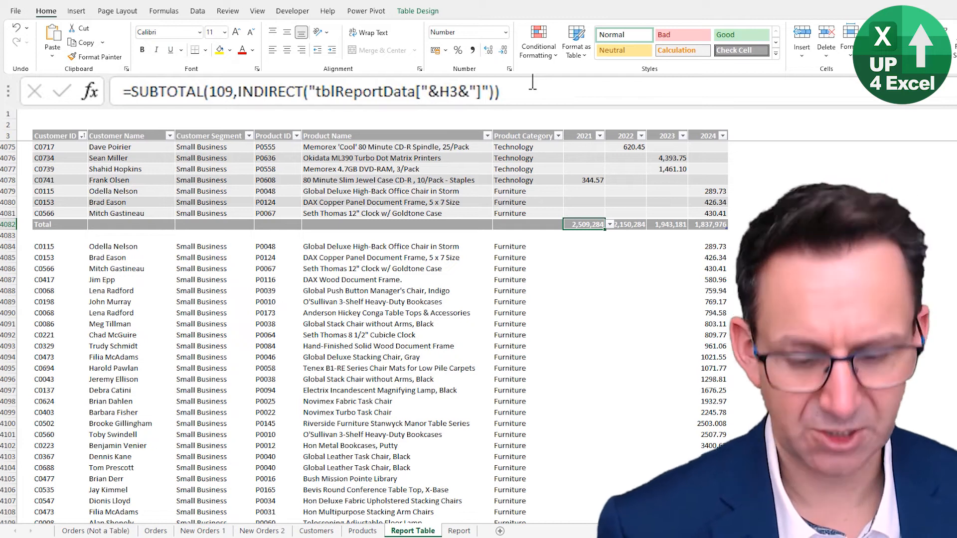
pyautogui.press('F2')
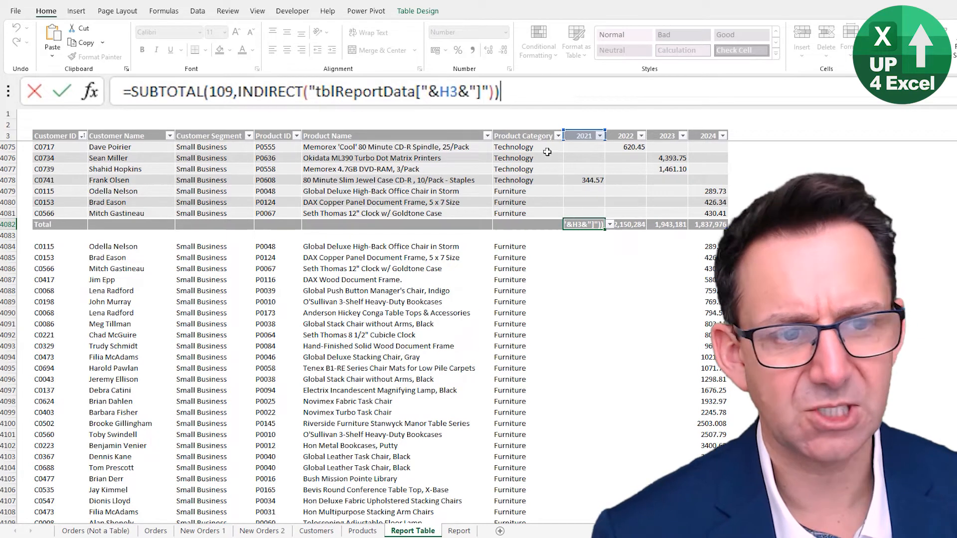
pyautogui.press('Escape')
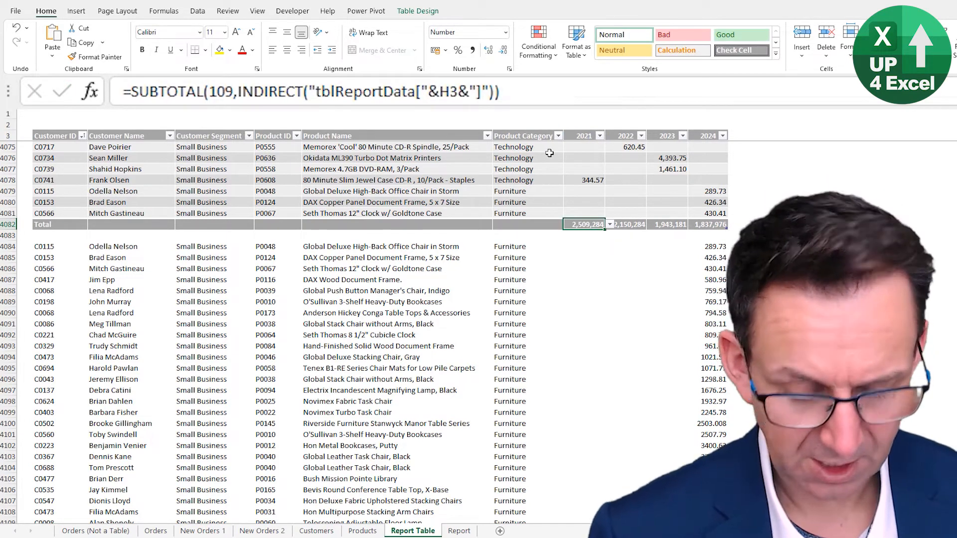
# Copy the 2021 total's INDIRECT formula across to the other yearly totals up to 2024
pyautogui.hotkey('ctrl', 'c')
pyautogui.press('Right')
pyautogui.hotkey('ctrl', 'v')
pyautogui.press('Right')
pyautogui.press('Right')
pyautogui.hotkey('ctrl', 'v')
# Compare the header references in the total formulas from 2021 through 2024
pyautogui.press('Left')
pyautogui.press('Left')
pyautogui.press('Left')
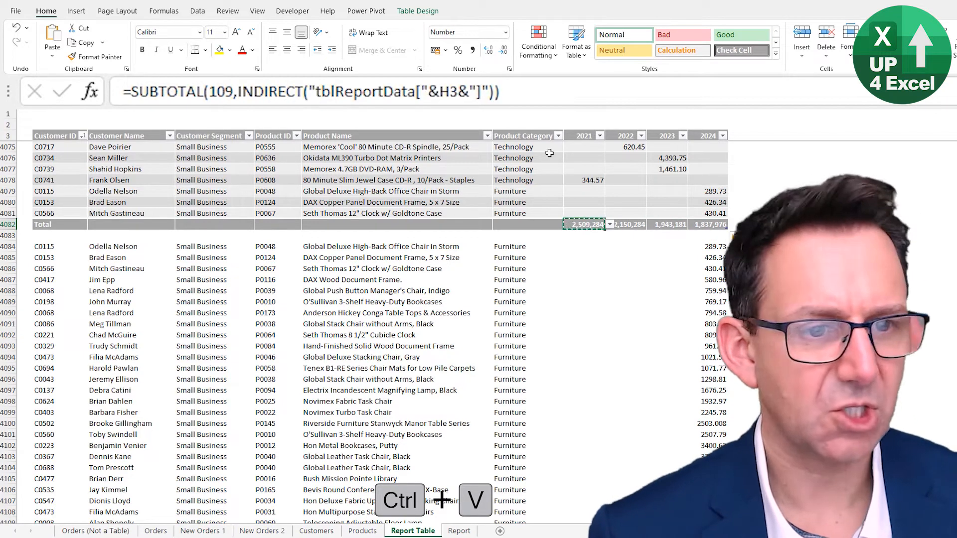
pyautogui.press('Right')
pyautogui.press('Right')
pyautogui.press('Right')
pyautogui.press('Left')
pyautogui.press('Left')
pyautogui.press('Left')
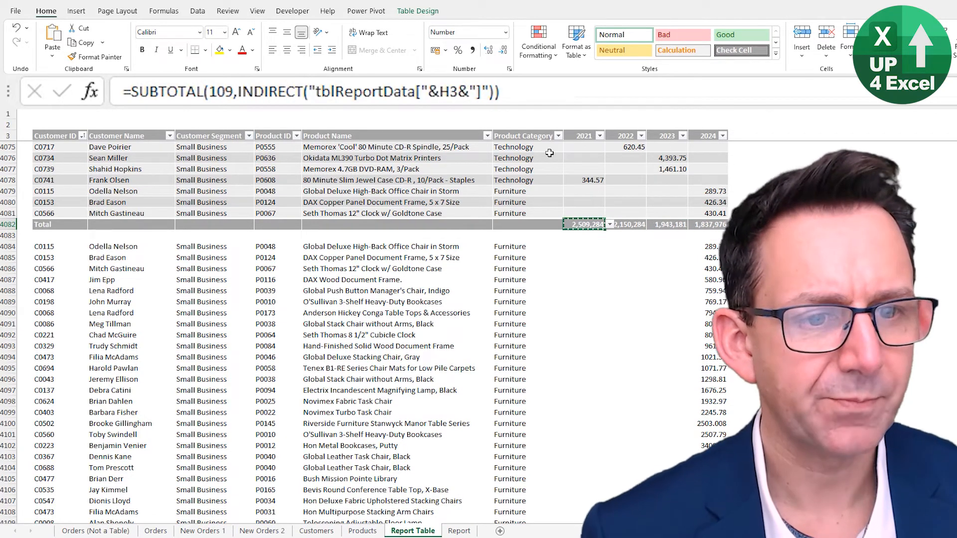
pyautogui.press('Right')
pyautogui.press('Right')
pyautogui.press('Right')
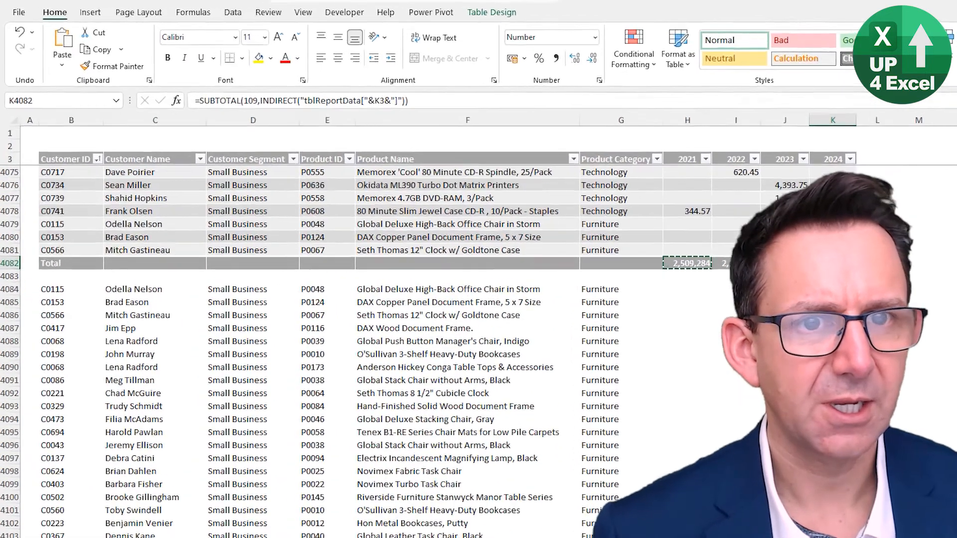
# Switch the table's total row off and on again twice, checking the 2021 total's formula in between
pyautogui.click(417, 10)
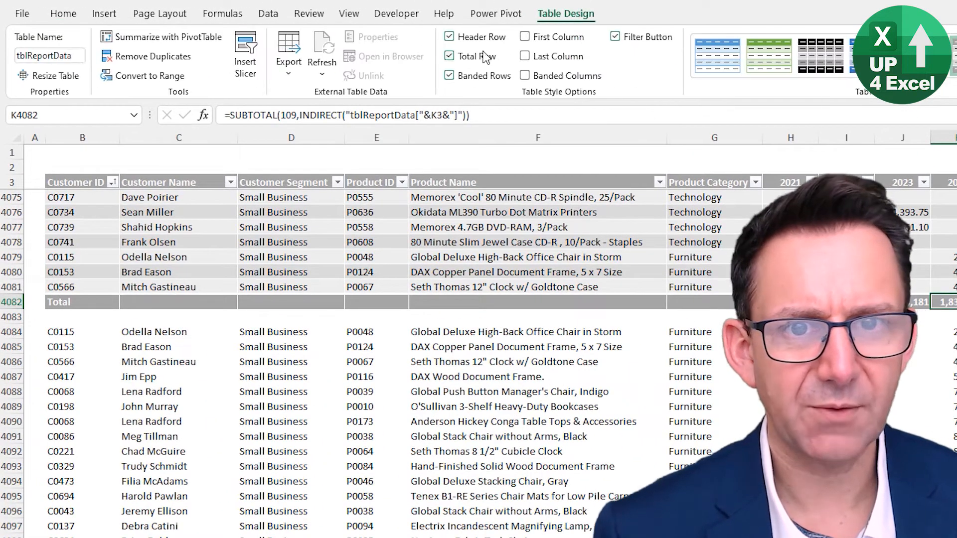
pyautogui.click(481, 59)
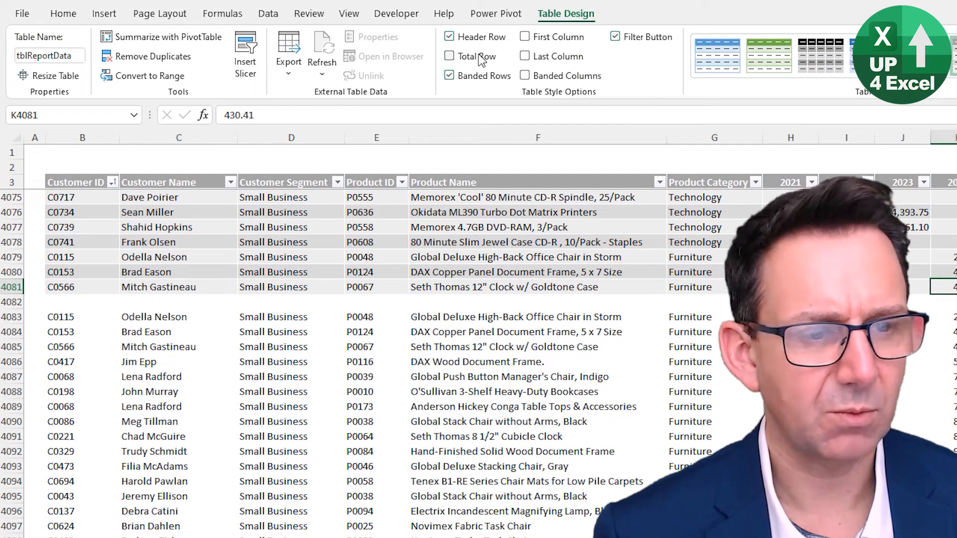
pyautogui.click(481, 59)
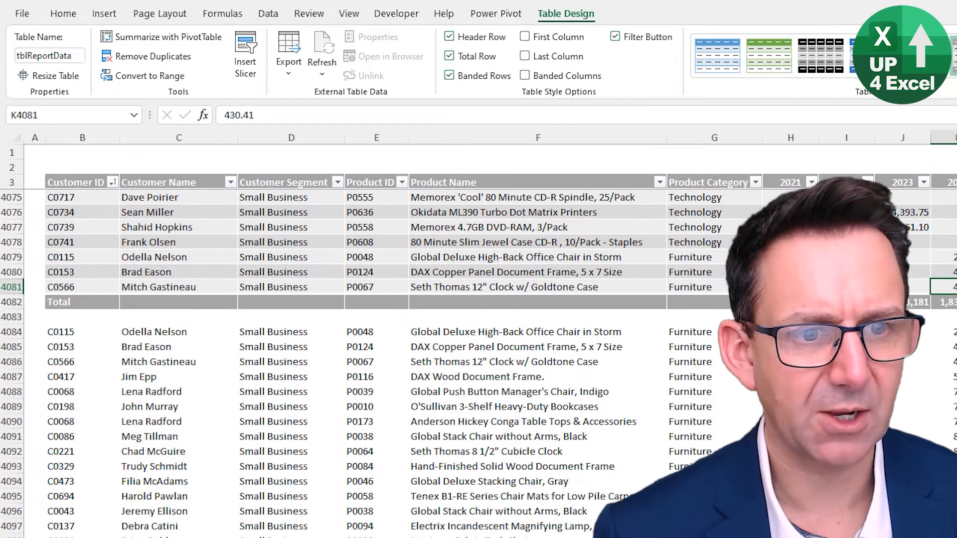
pyautogui.click(847, 302)
pyautogui.click(801, 302)
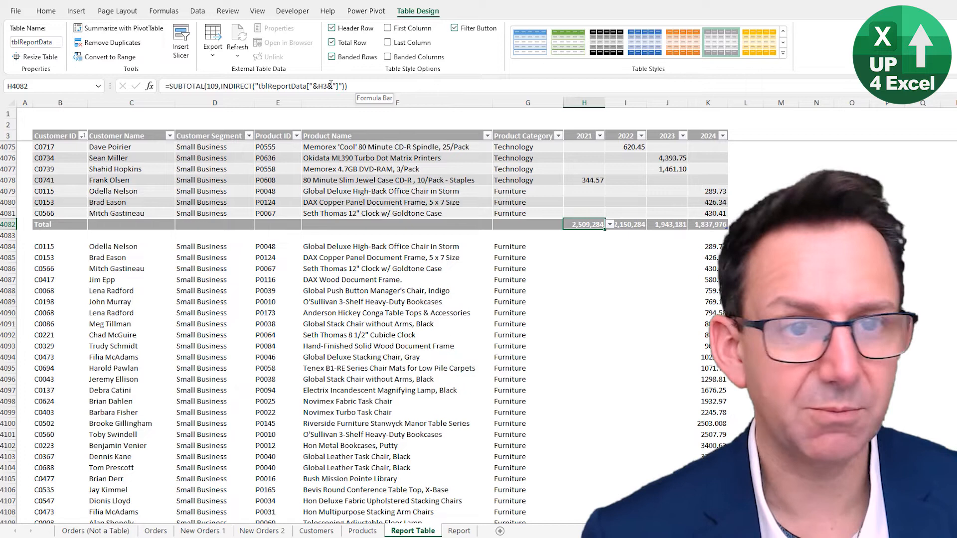
pyautogui.click(354, 44)
pyautogui.click(355, 45)
pyautogui.press('Down')
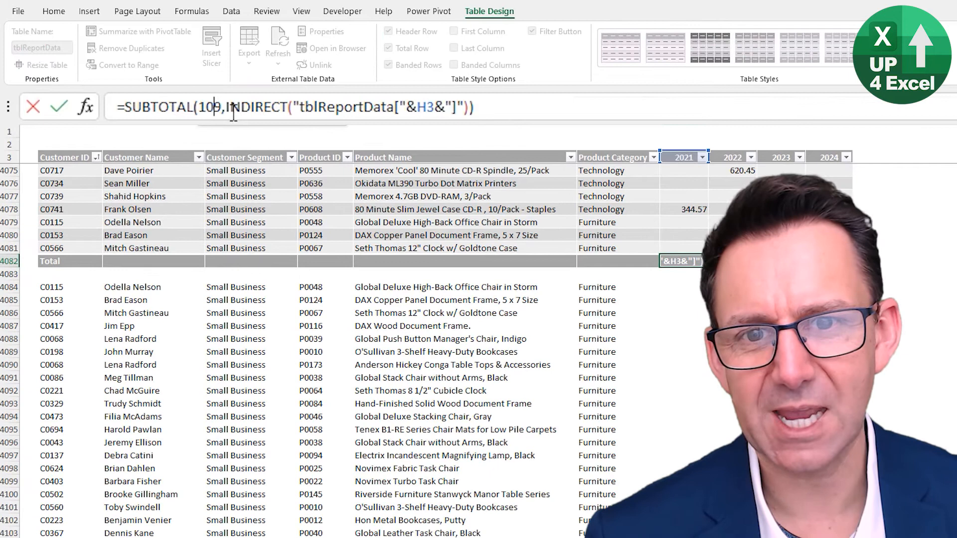
# Clear function number 109 from the 2021 total's SUBTOTAL formula and re-enter the opening parenthesis to list the available functions
pyautogui.click(198, 87)
pyautogui.moveTo(221, 107); pyautogui.dragTo(201, 108)
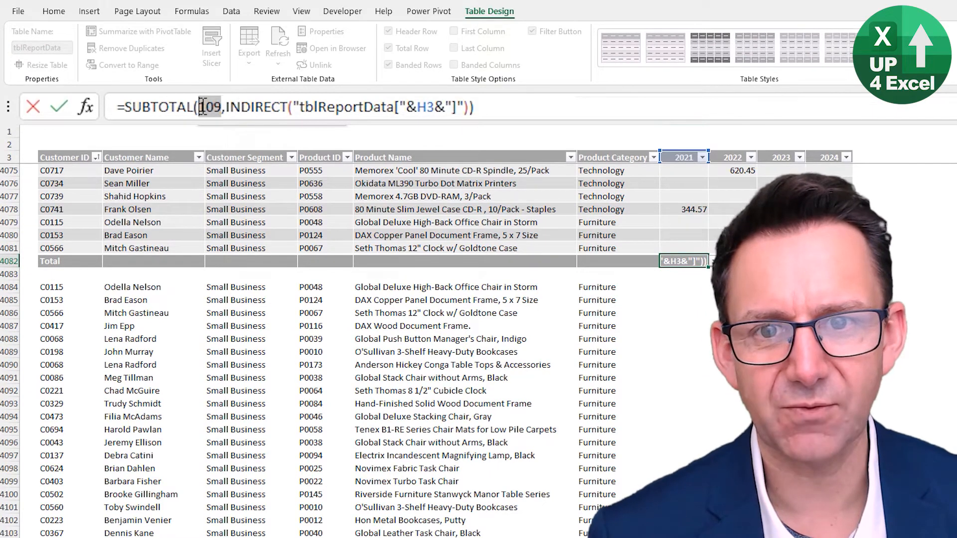
pyautogui.click(224, 107)
pyautogui.hotkey('ctrl', 'shift', 'Left')
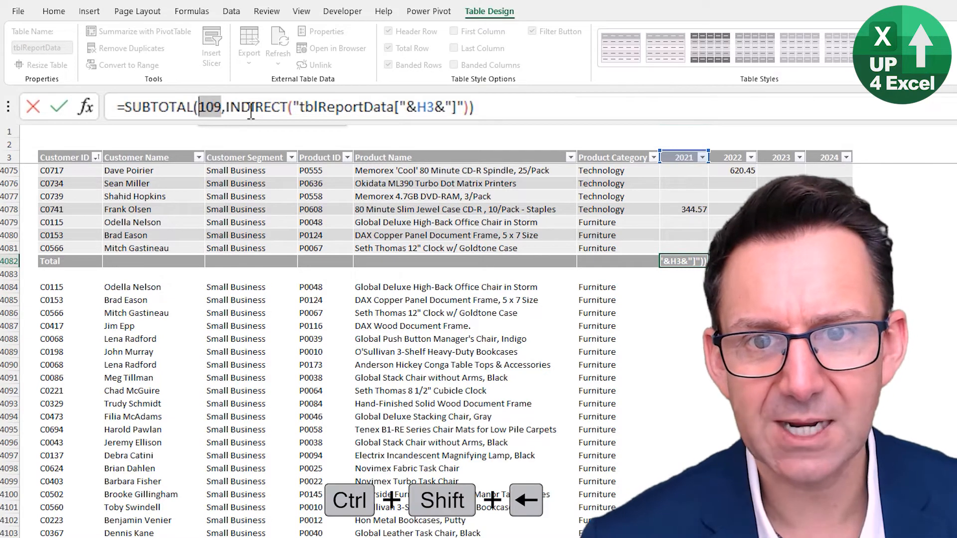
pyautogui.press('Delete')
pyautogui.press('Delete')
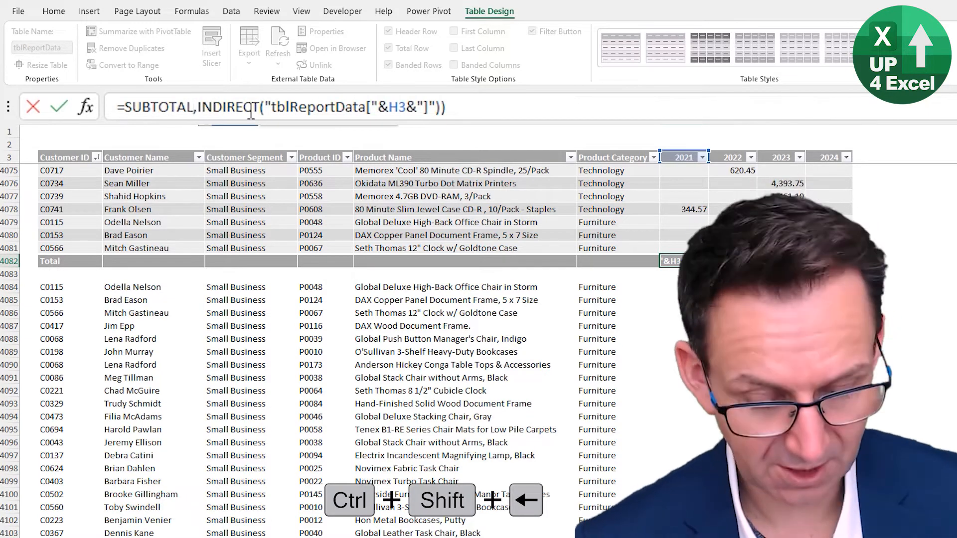
pyautogui.write('(')
# Examine the 100-series options in SUBTOTAL's function list, such as 103 - COUNTA, 104 - MAX and 106 - PRODUCT
pyautogui.press('Down')
pyautogui.press('Down')
pyautogui.press('Down')
pyautogui.press('Down')
pyautogui.press('Down')
pyautogui.press('Down')
pyautogui.press('Down')
pyautogui.press('Down')
pyautogui.press('Down')
pyautogui.press('Down')
pyautogui.press('Down')
pyautogui.press('Down')
pyautogui.press('Down')
pyautogui.press('Down')
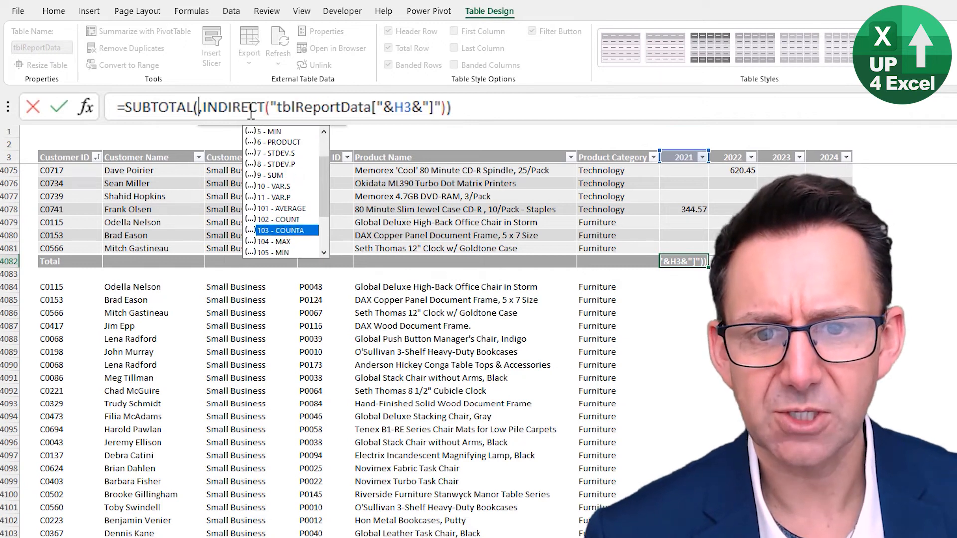
pyautogui.press('Up')
pyautogui.press('Up')
pyautogui.press('Up')
pyautogui.press('Down')
pyautogui.press('Down')
pyautogui.press('Down')
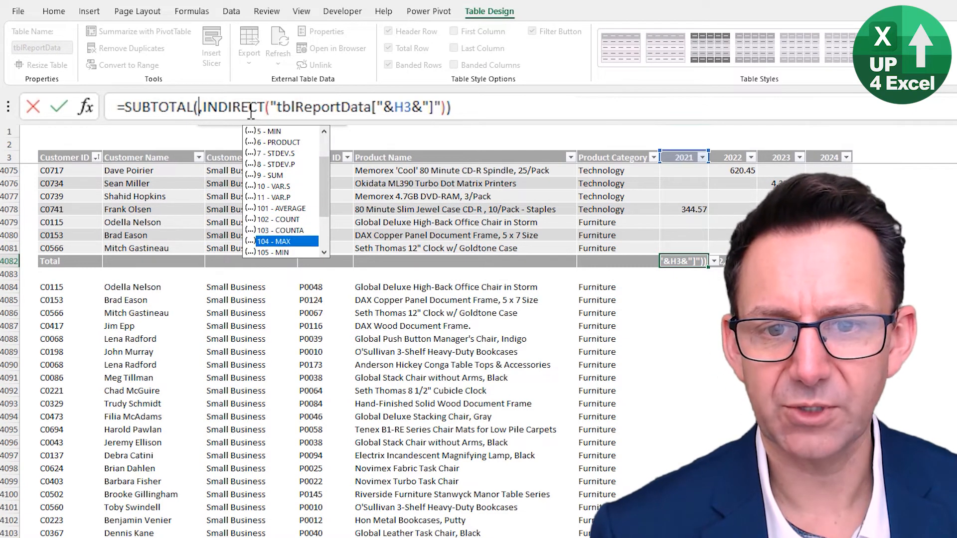
pyautogui.press('Down')
pyautogui.press('Down')
pyautogui.press('Down')
pyautogui.press('Down')
pyautogui.press('Down')
pyautogui.press('Up')
pyautogui.press('Up')
pyautogui.press('Up')
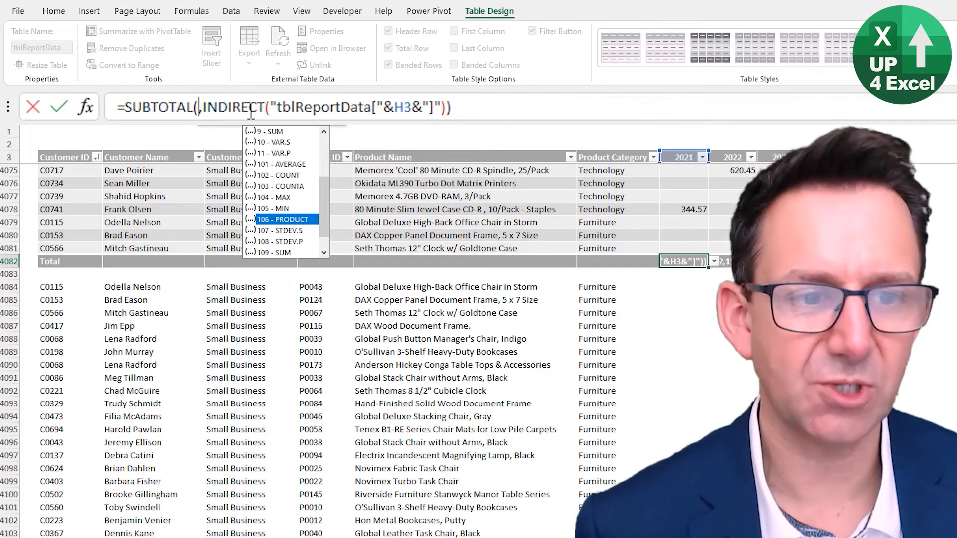
pyautogui.press('Up')
pyautogui.press('Up')
pyautogui.press('Up')
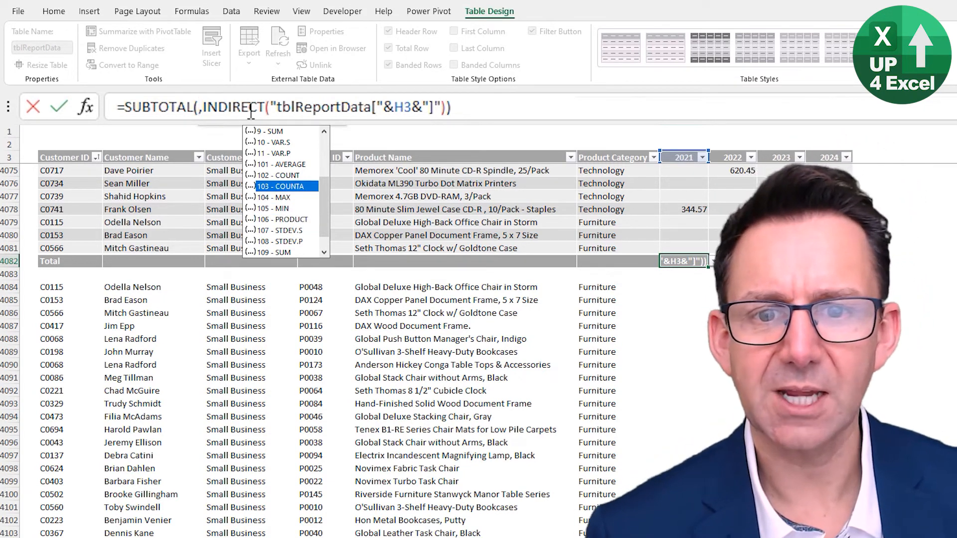
# Compare the 9 - SUM option with the 101 - AVERAGE to 109 - SUM options in SUBTOTAL's function list
pyautogui.press('Up')
pyautogui.press('Up')
pyautogui.press('Up')
pyautogui.press('Up')
pyautogui.press('Up')
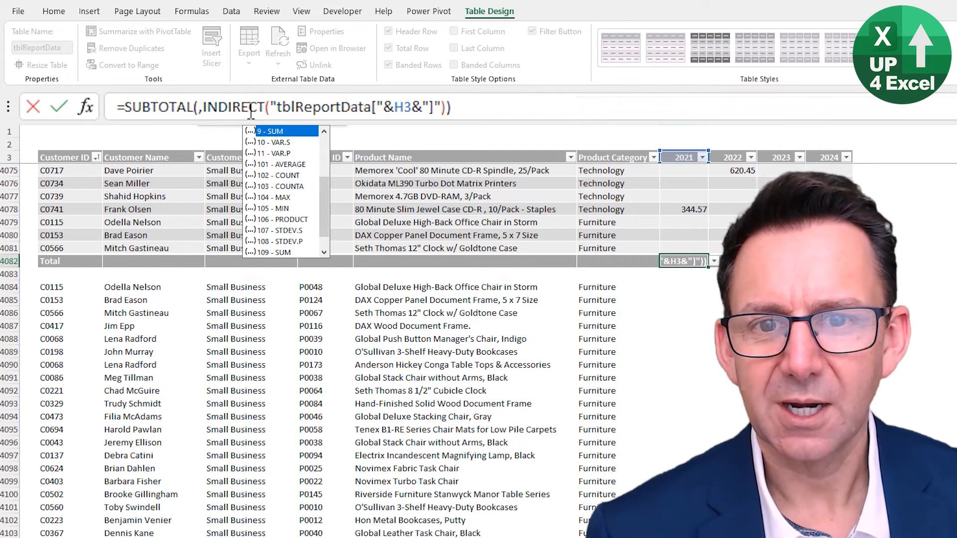
pyautogui.press('Down')
pyautogui.press('Down')
pyautogui.press('Down')
pyautogui.press('Down')
pyautogui.press('Down')
pyautogui.press('Down')
pyautogui.press('Down')
pyautogui.press('Down')
pyautogui.press('Down')
pyautogui.press('Down')
pyautogui.press('Down')
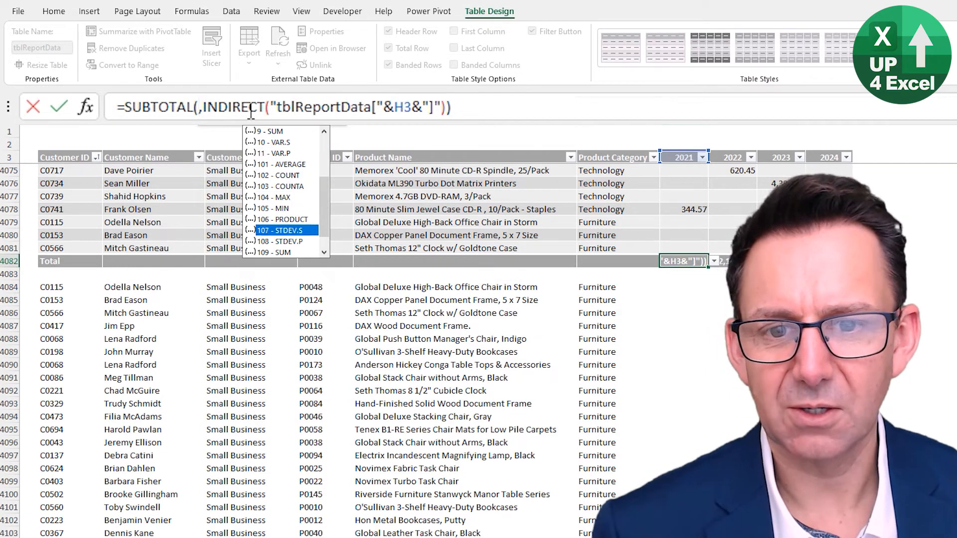
pyautogui.press('Up')
pyautogui.press('Up')
pyautogui.press('Up')
pyautogui.press('Up')
pyautogui.press('Up')
pyautogui.press('Up')
pyautogui.press('Up')
pyautogui.press('Up')
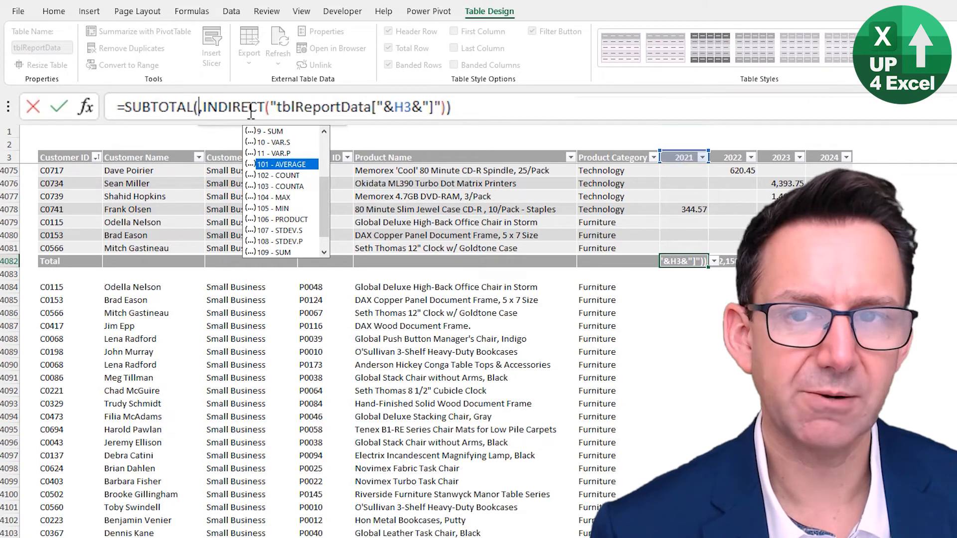
pyautogui.press('Down')
pyautogui.press('Down')
pyautogui.press('Down')
pyautogui.press('Down')
pyautogui.press('Down')
pyautogui.press('Down')
pyautogui.press('Down')
pyautogui.press('Down')
pyautogui.press('Down')
pyautogui.press('Down')
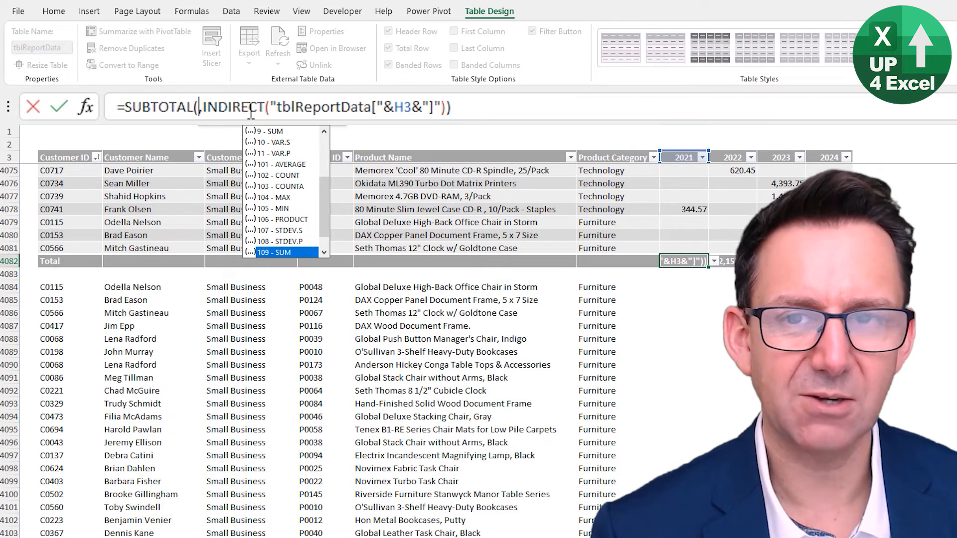
# Examine the 1 to 11 series of SUBTOTAL functions around 4 - MAX and 9 - SUM, and leave the 2021 total formula
pyautogui.press('Up')
pyautogui.press('Up')
pyautogui.press('Up')
pyautogui.press('Up')
pyautogui.press('Up')
pyautogui.press('Up')
pyautogui.press('Up')
pyautogui.press('Up')
pyautogui.press('Up')
pyautogui.press('Up')
pyautogui.press('Up')
pyautogui.press('Up')
pyautogui.press('Up')
pyautogui.press('Up')
pyautogui.press('Up')
pyautogui.press('Up')
pyautogui.press('Up')
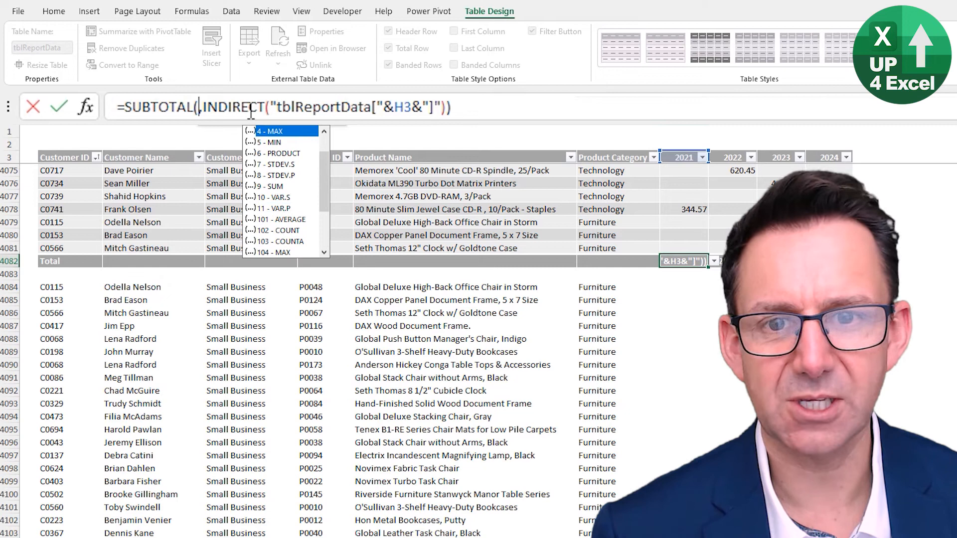
pyautogui.press('Down')
pyautogui.press('Down')
pyautogui.press('Down')
pyautogui.press('Down')
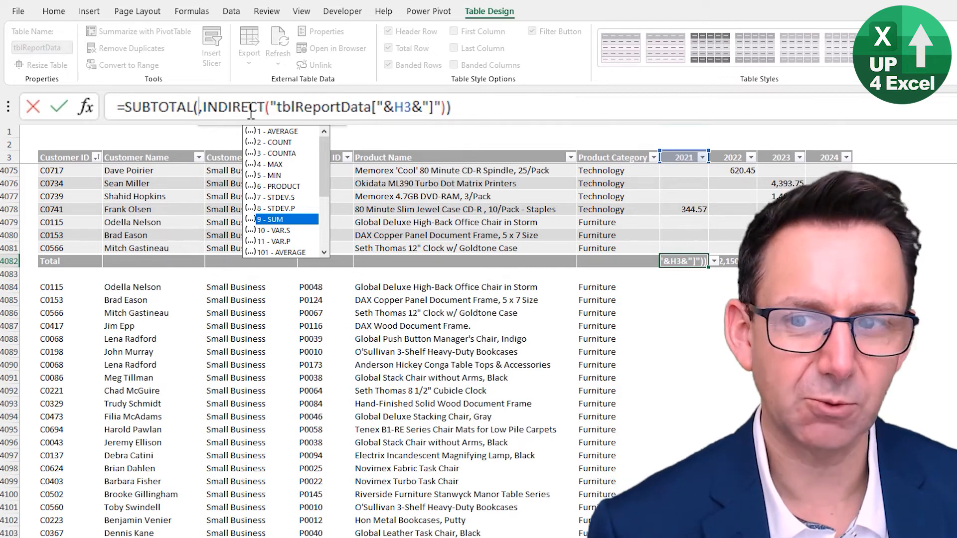
pyautogui.press('Down')
pyautogui.press('Down')
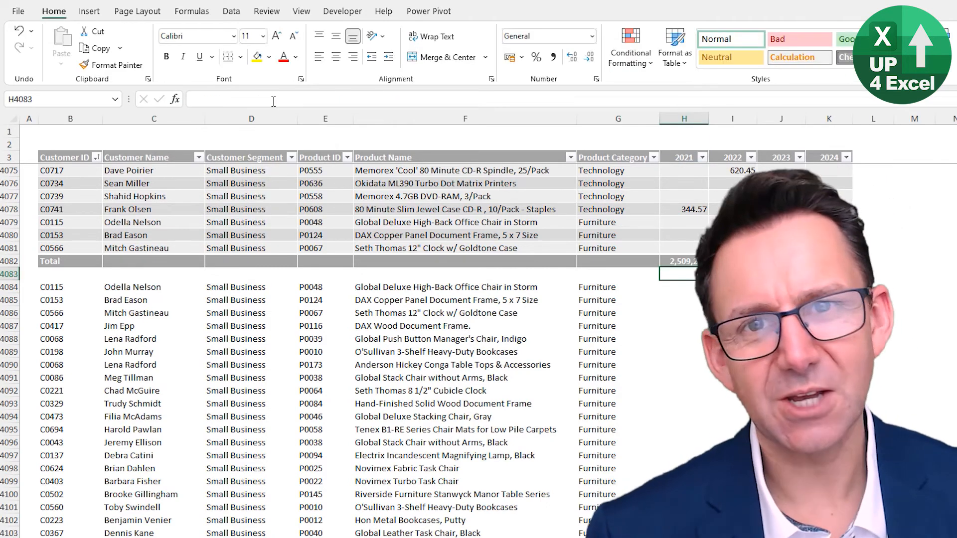